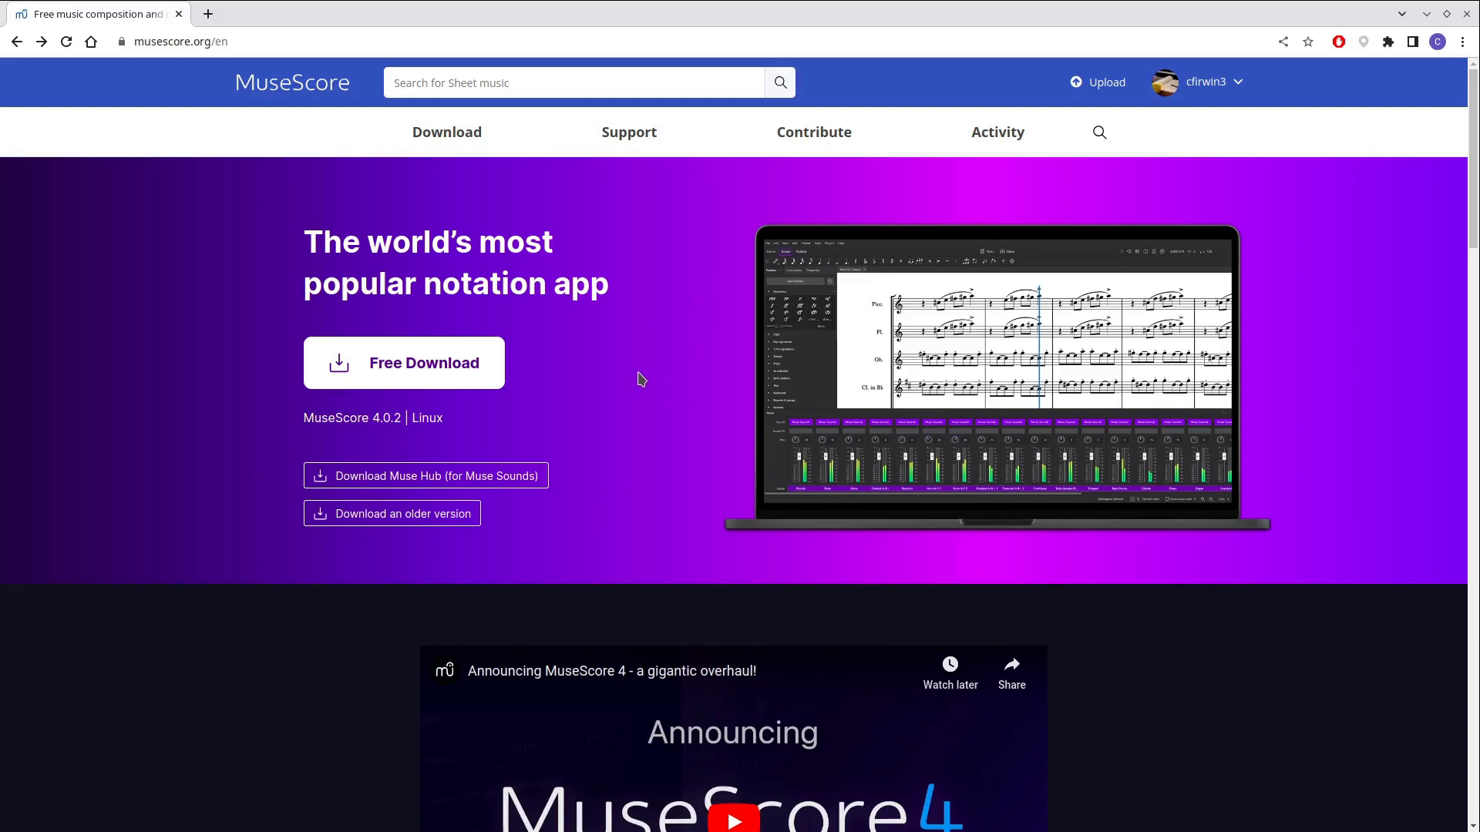
- Go from MuseScore's Software download page to the Nightly Builds download page
{"action": "mouse_move", "coordinate": [472, 140]}
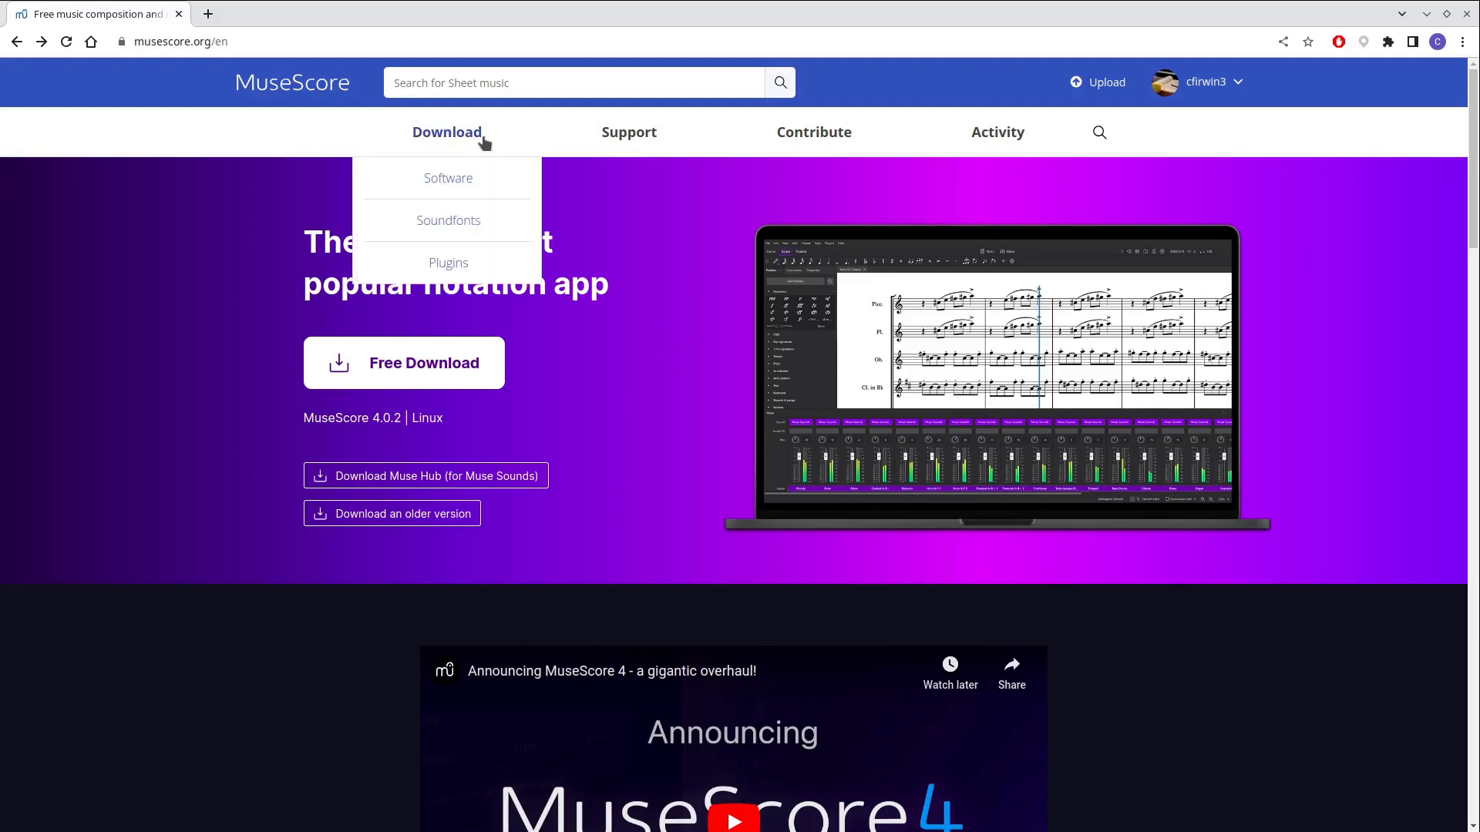
{"action": "left_click", "coordinate": [452, 179]}
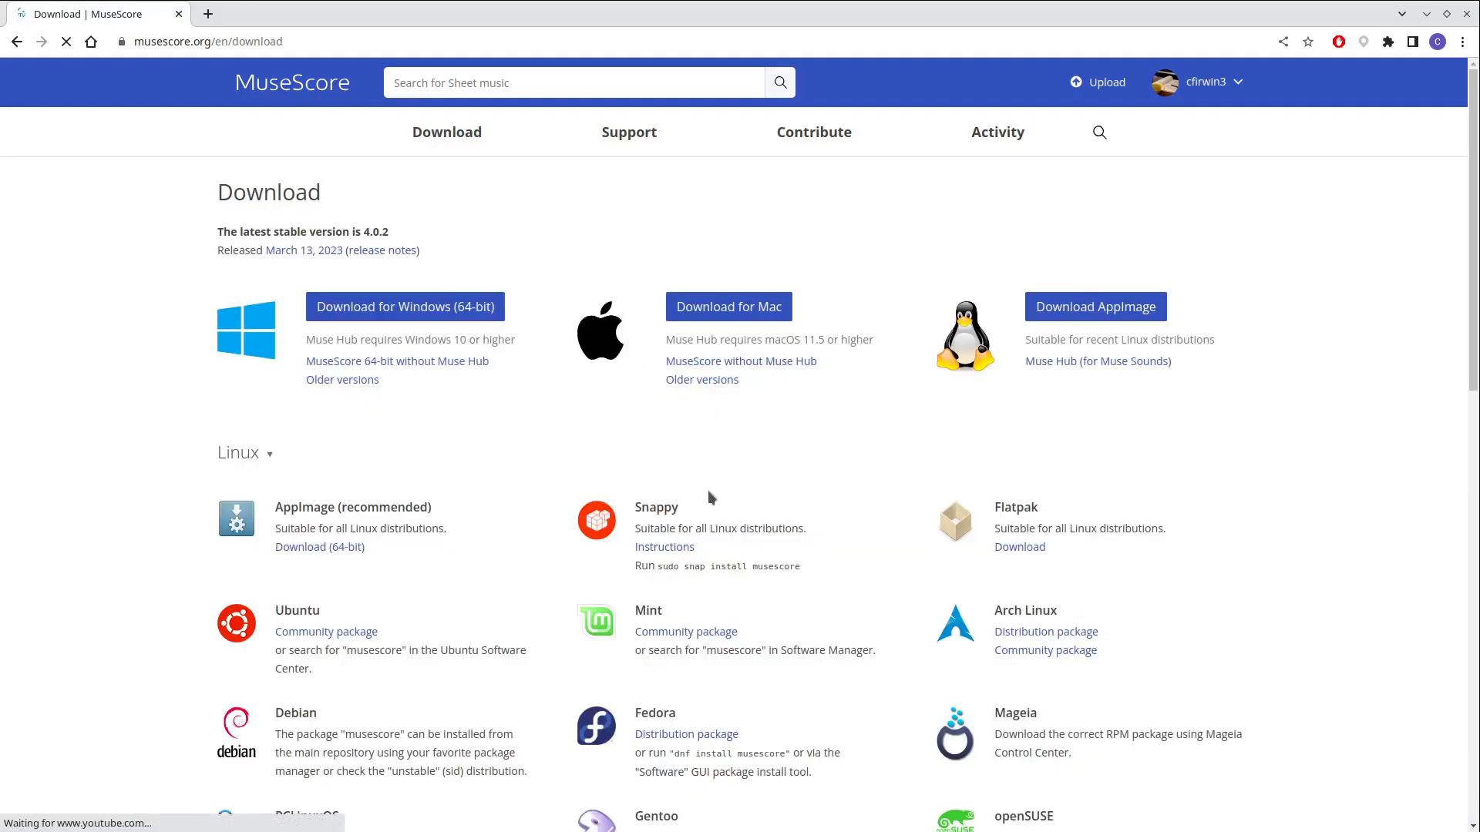
{"action": "scroll", "coordinate": [840, 527], "scroll_direction": "down", "scroll_amount": 10}
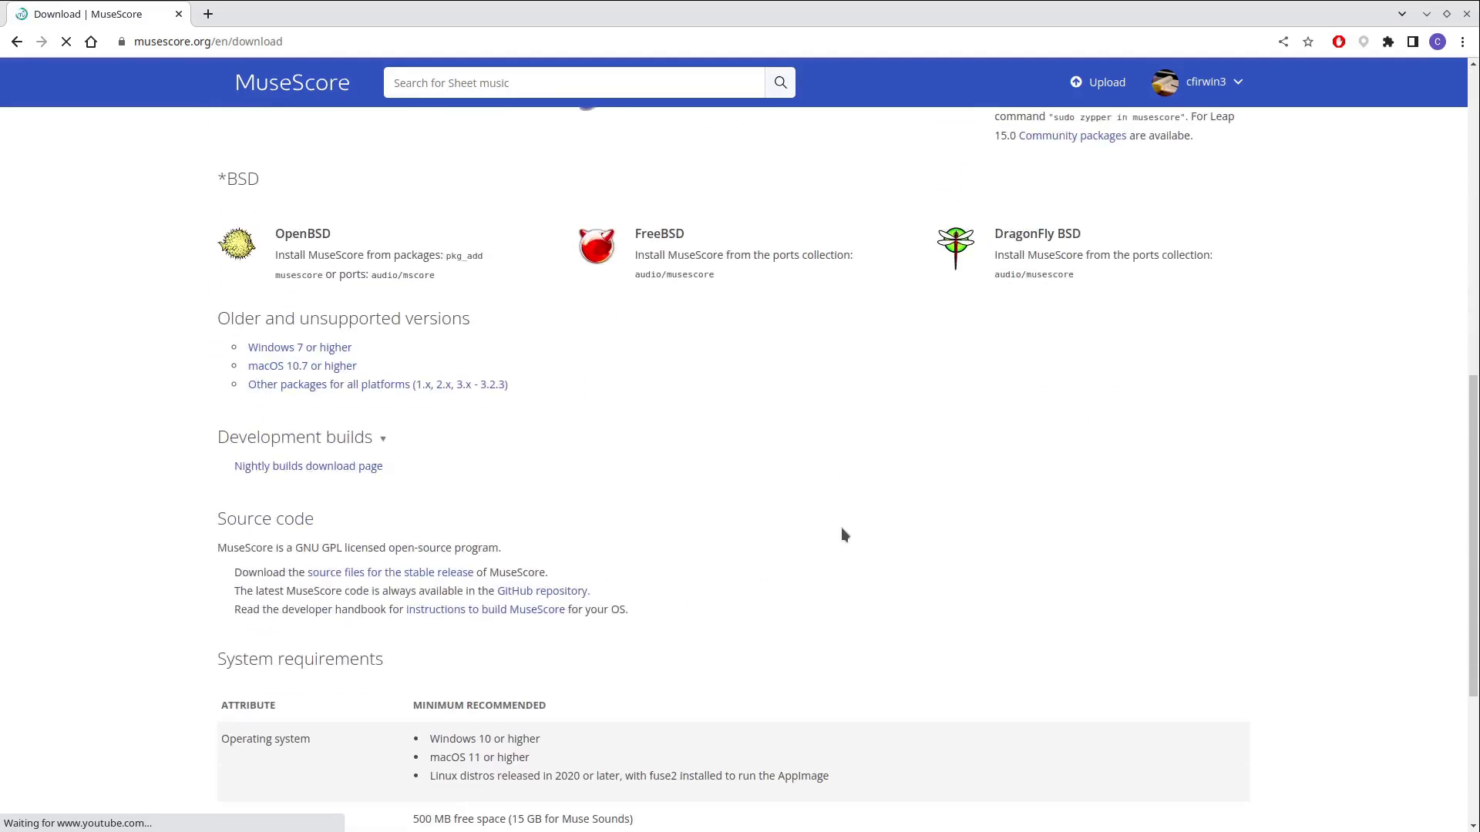
{"action": "left_click", "coordinate": [298, 469]}
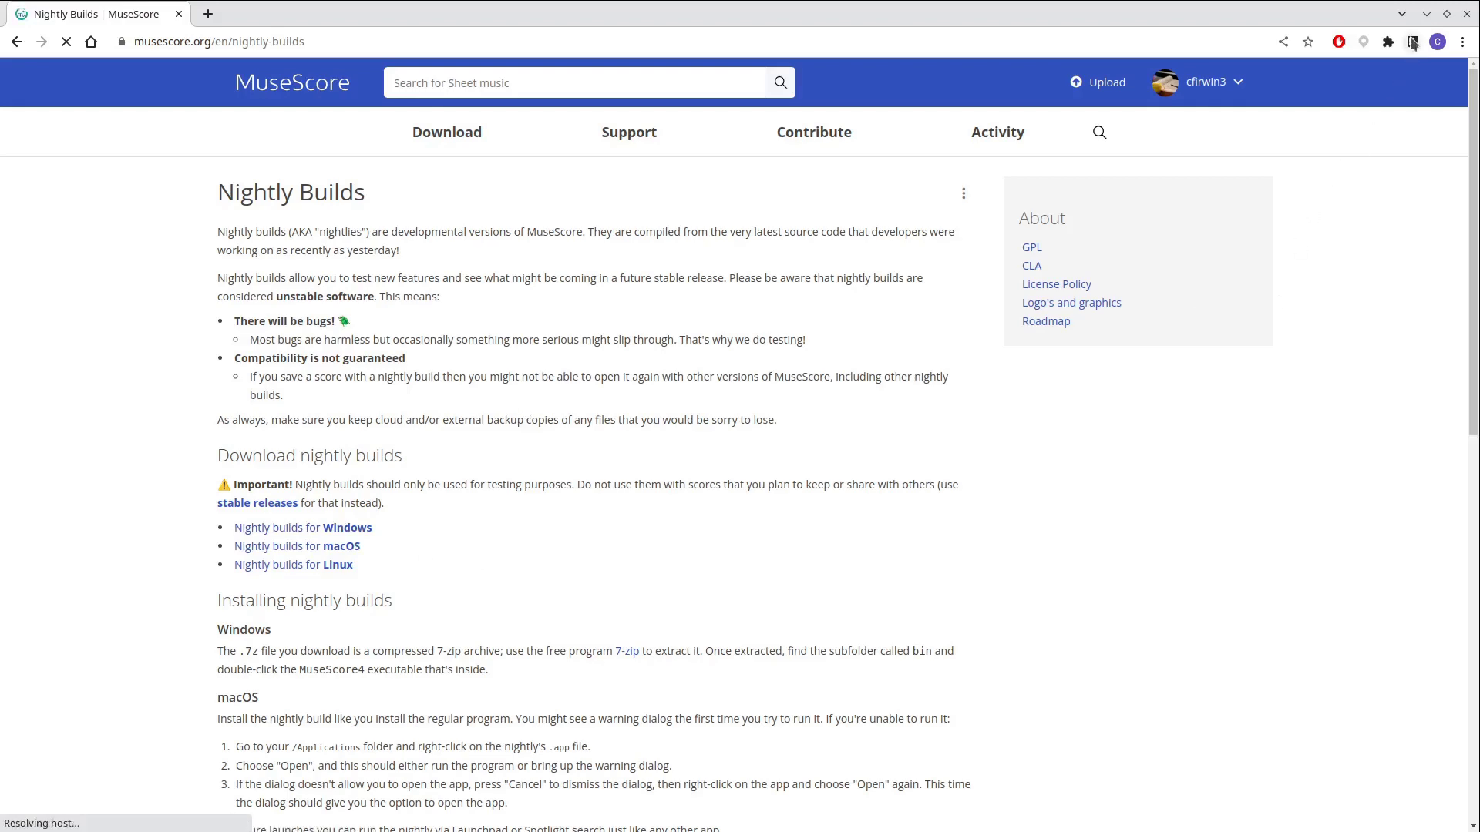
- Launch the MuseScoreNightly AppImage from Dolphin and minimize the browser and file windows
{"action": "left_click", "coordinate": [1426, 14]}
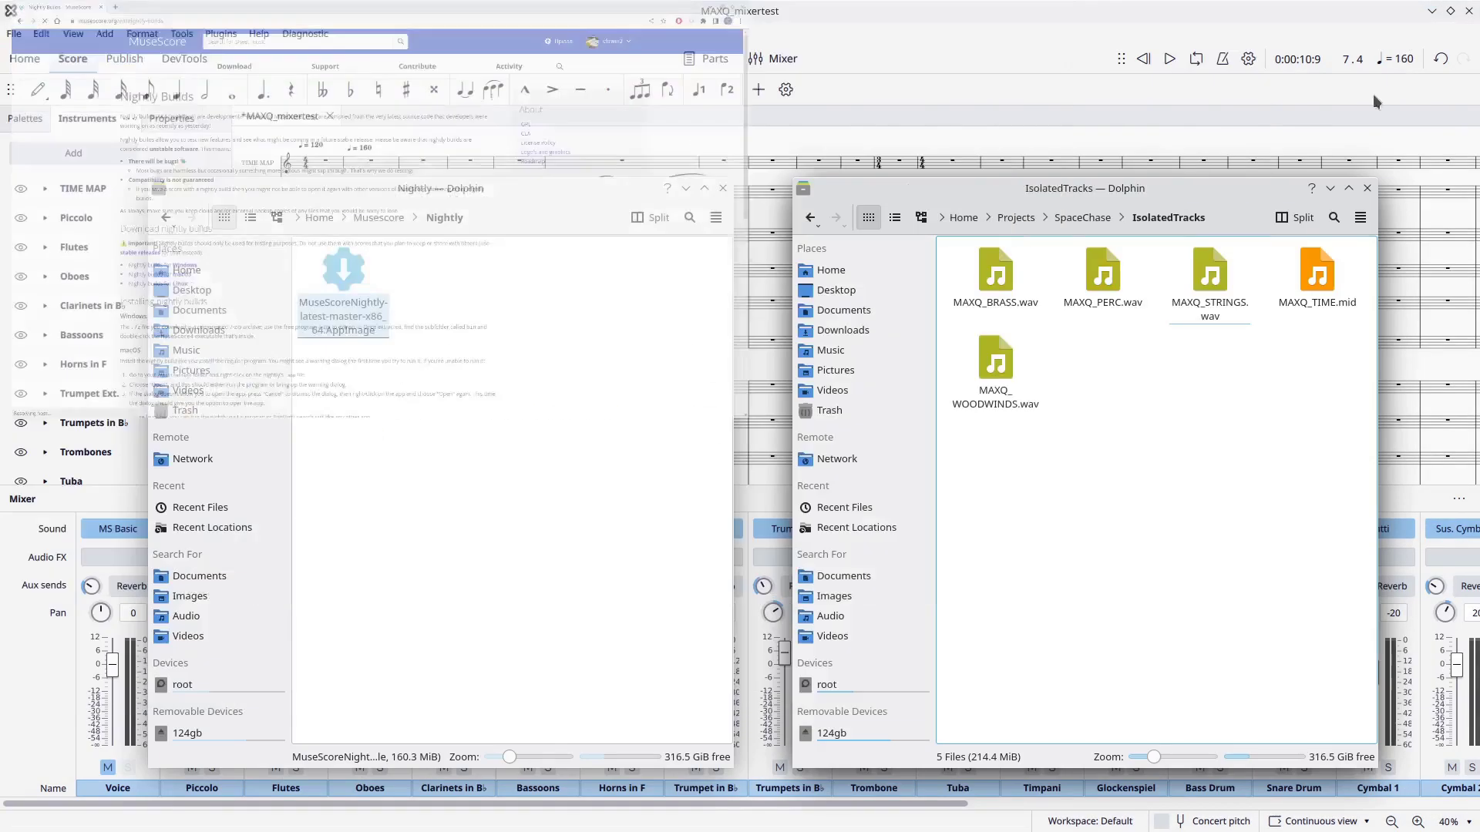
{"action": "double_click", "coordinate": [354, 280]}
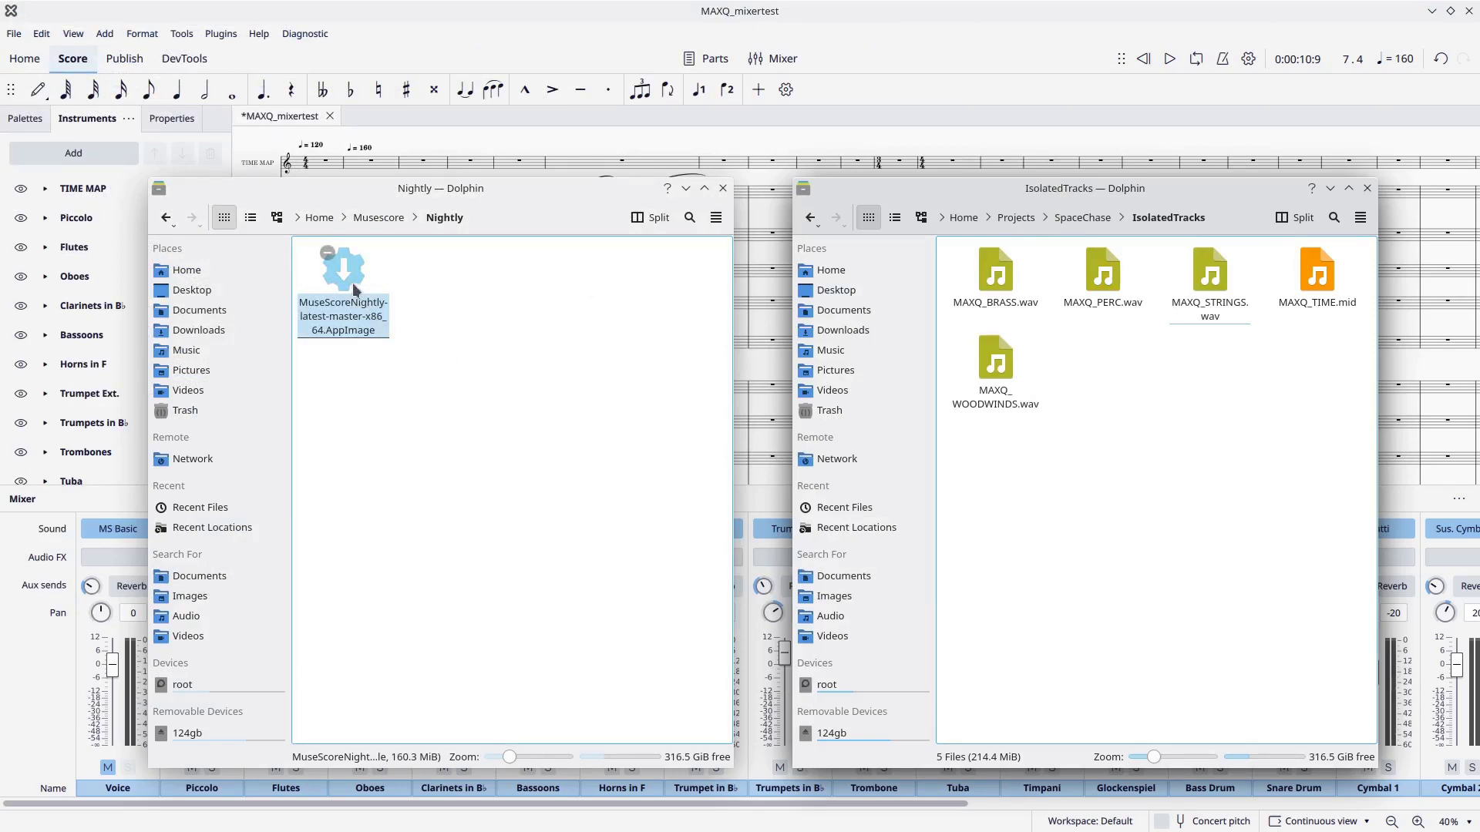
{"action": "left_click", "coordinate": [904, 194]}
{"action": "left_click", "coordinate": [950, 37]}
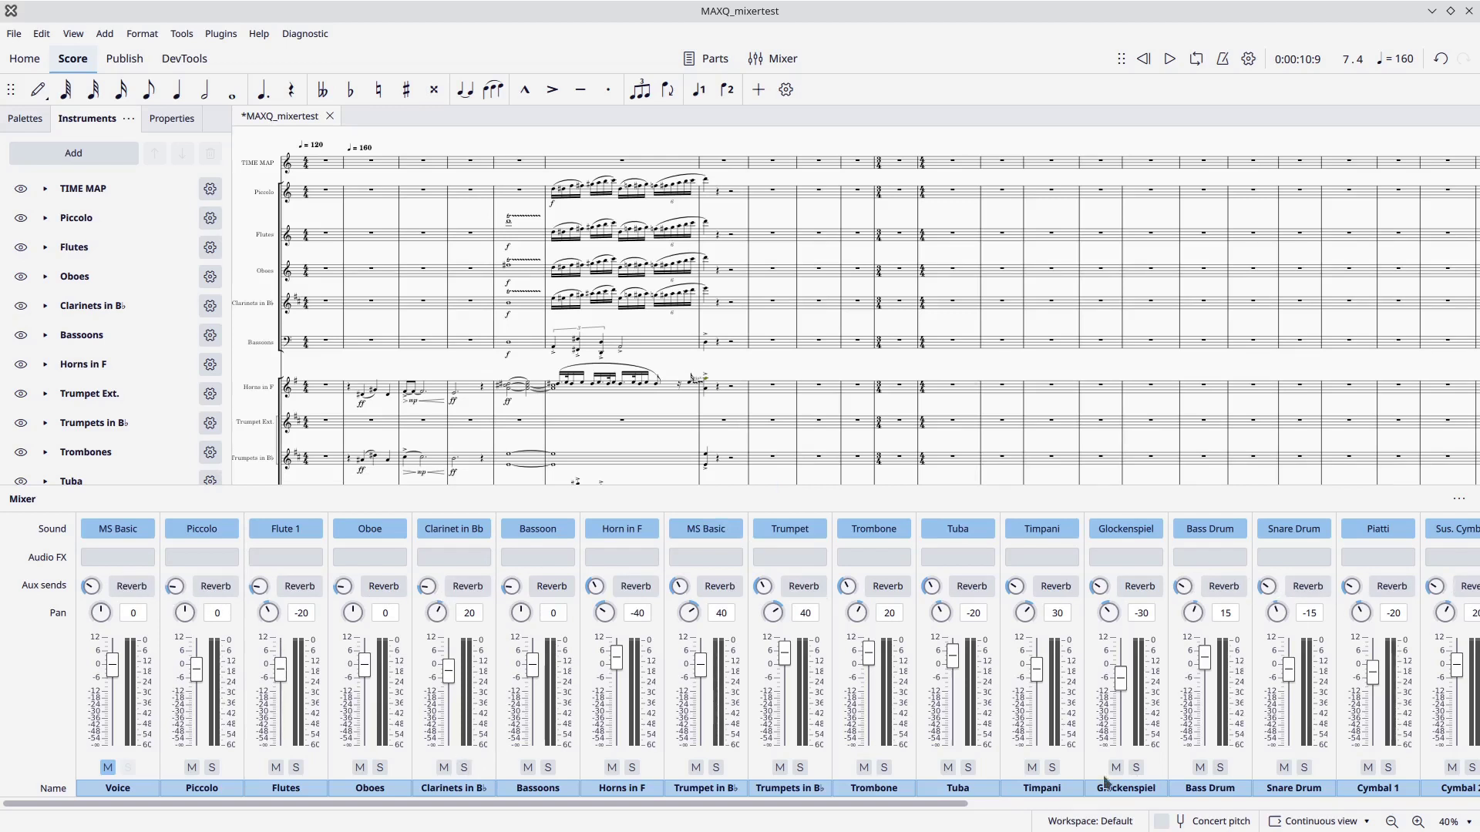
{"action": "mouse_move", "coordinate": [948, 804]}
{"action": "left_mouse_down"}
{"action": "mouse_move", "coordinate": [1459, 823]}
{"action": "mouse_move", "coordinate": [948, 815]}
{"action": "left_mouse_up"}
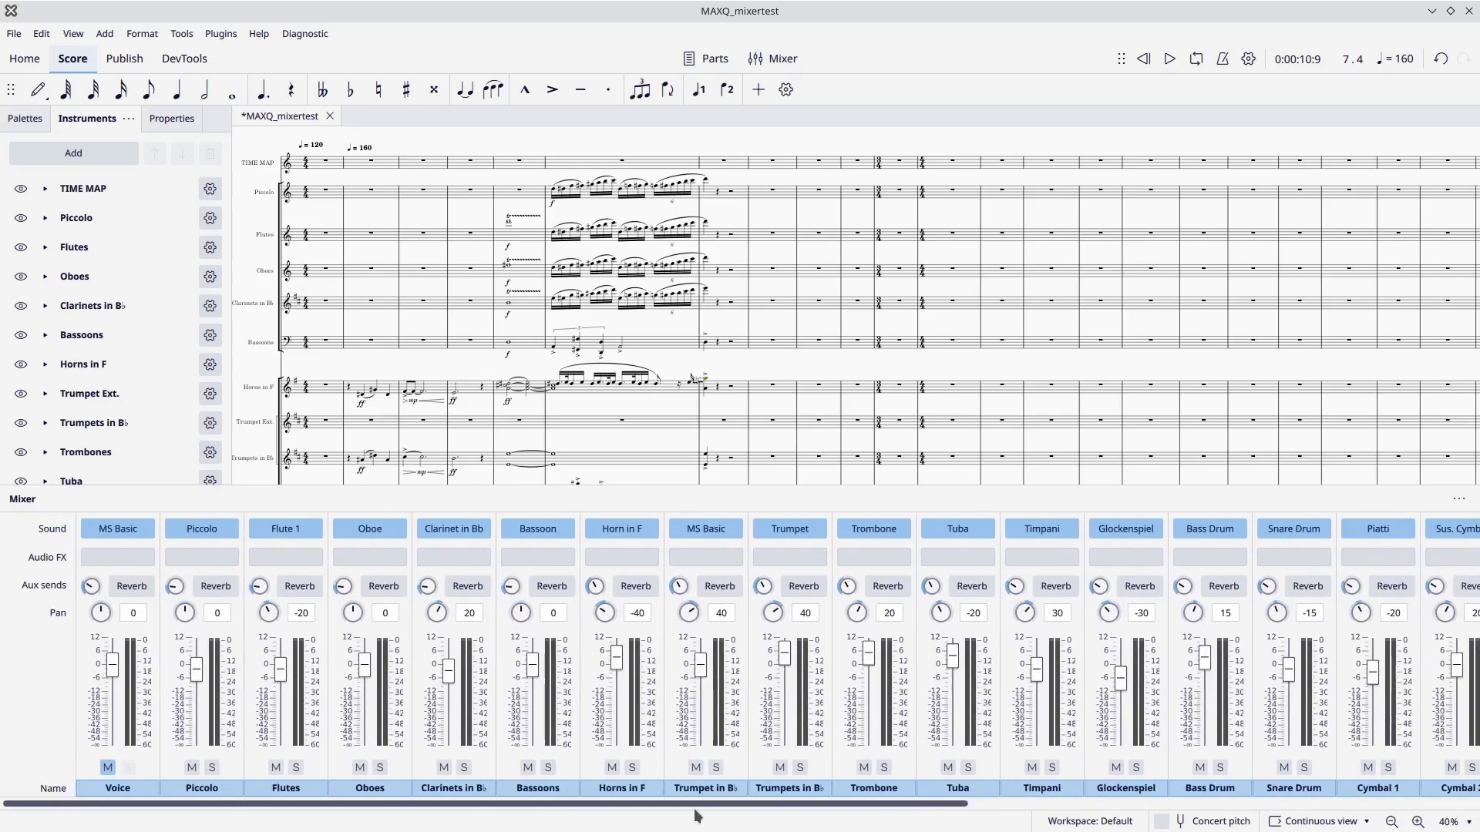
{"action": "left_click", "coordinate": [1170, 59]}
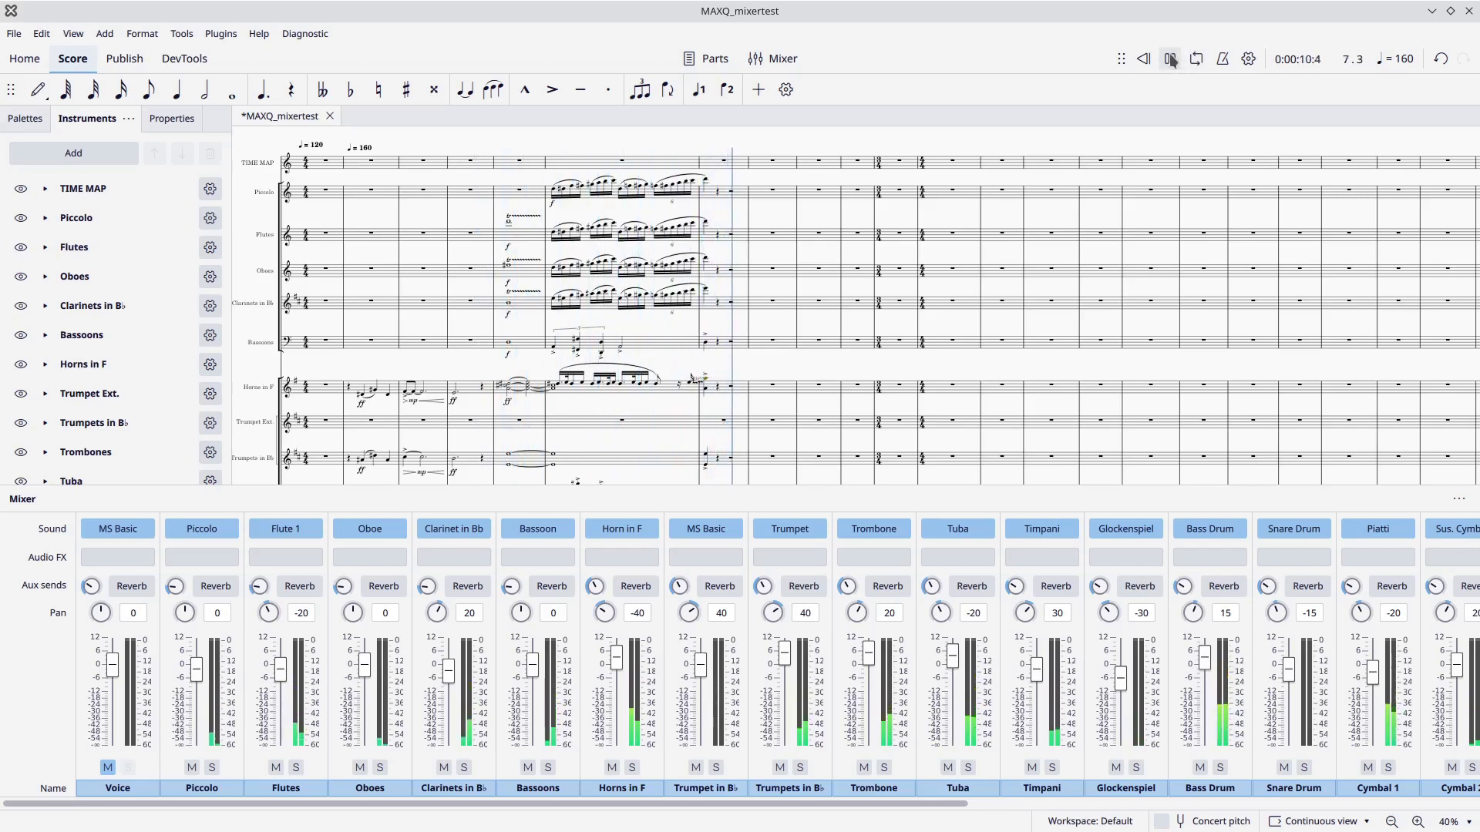
{"action": "key", "text": "space"}
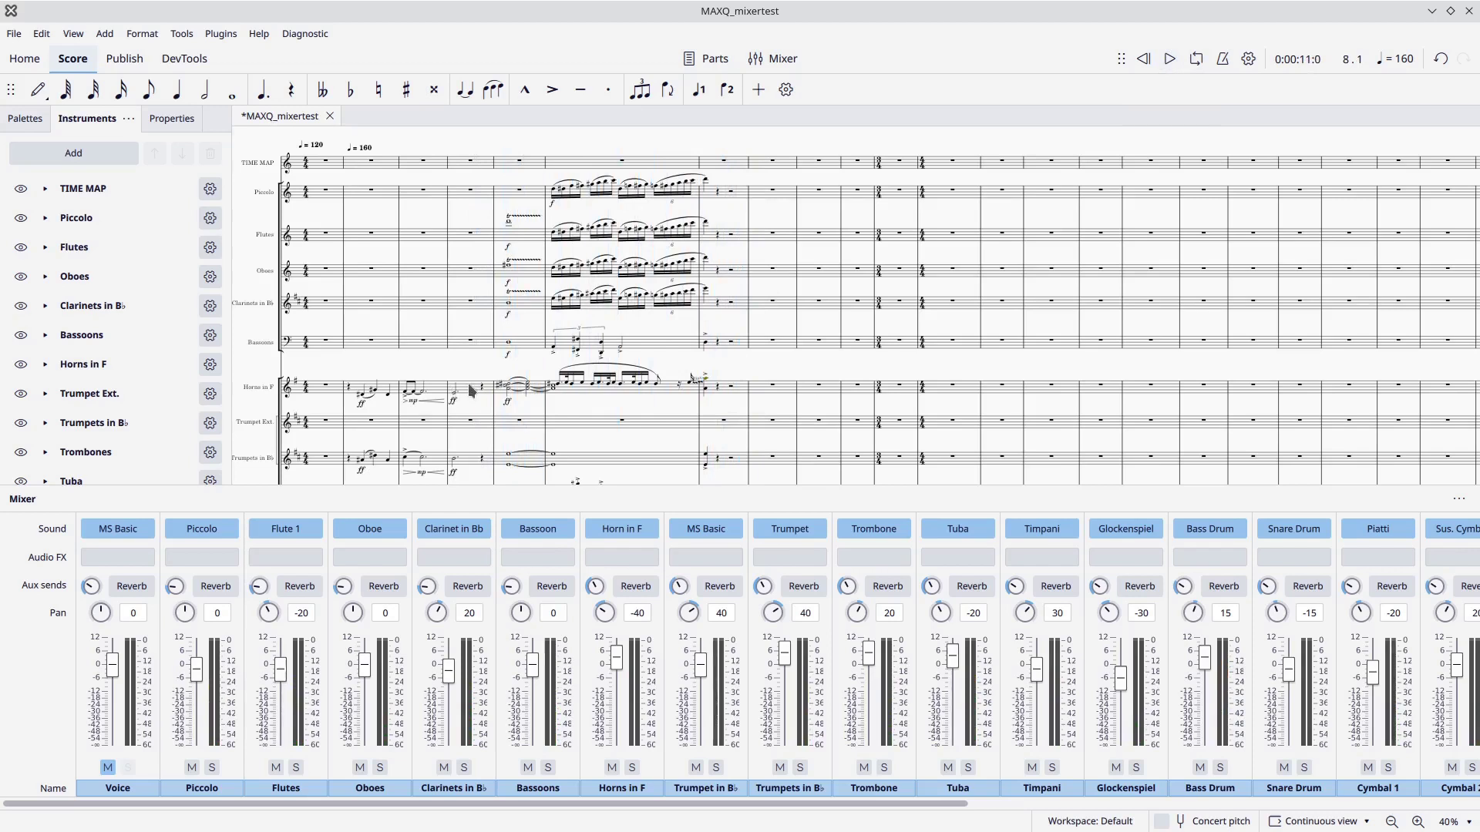
{"action": "left_click", "coordinate": [337, 388]}
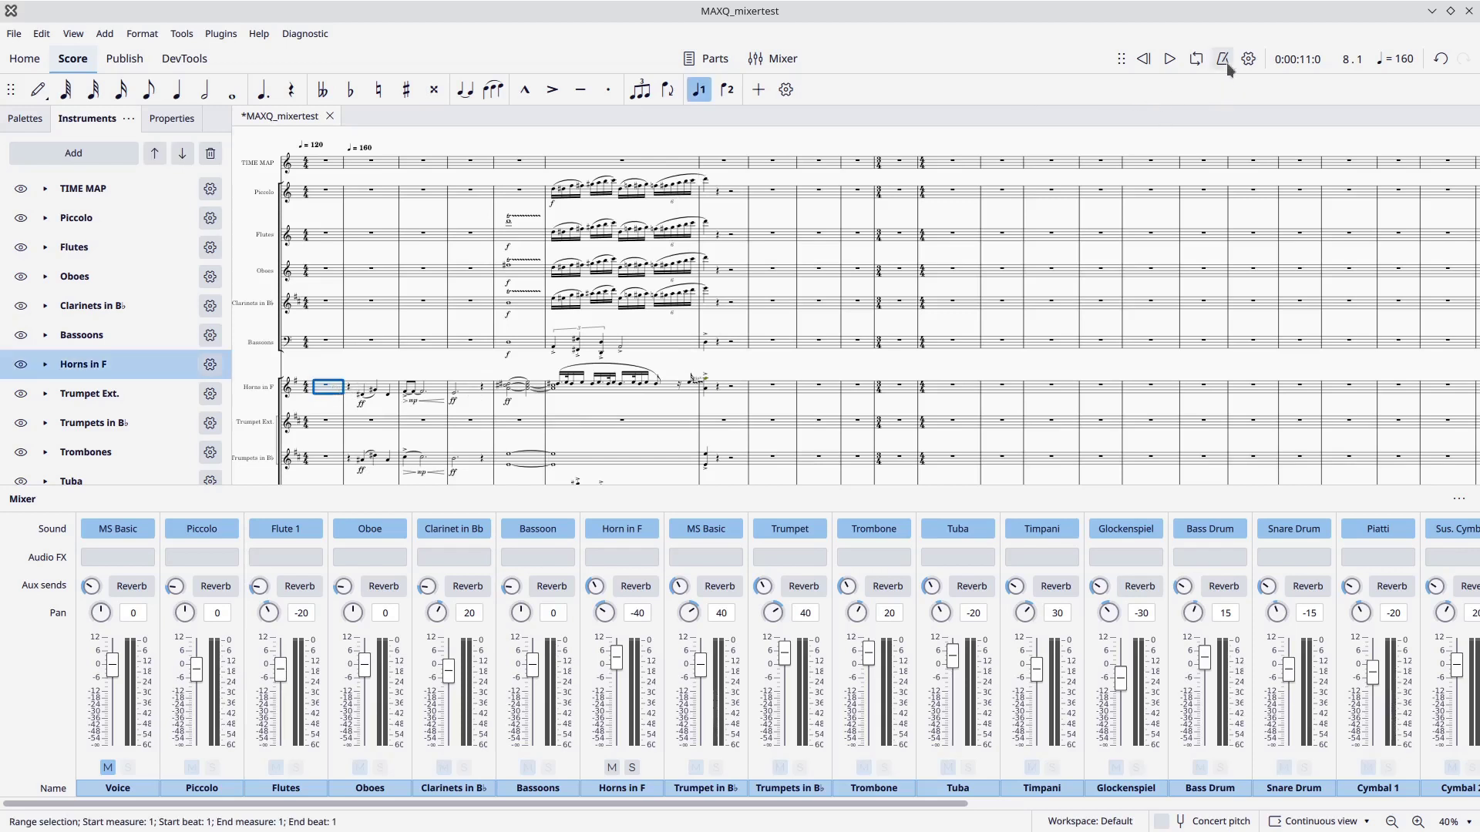
{"action": "left_click", "coordinate": [1170, 60]}
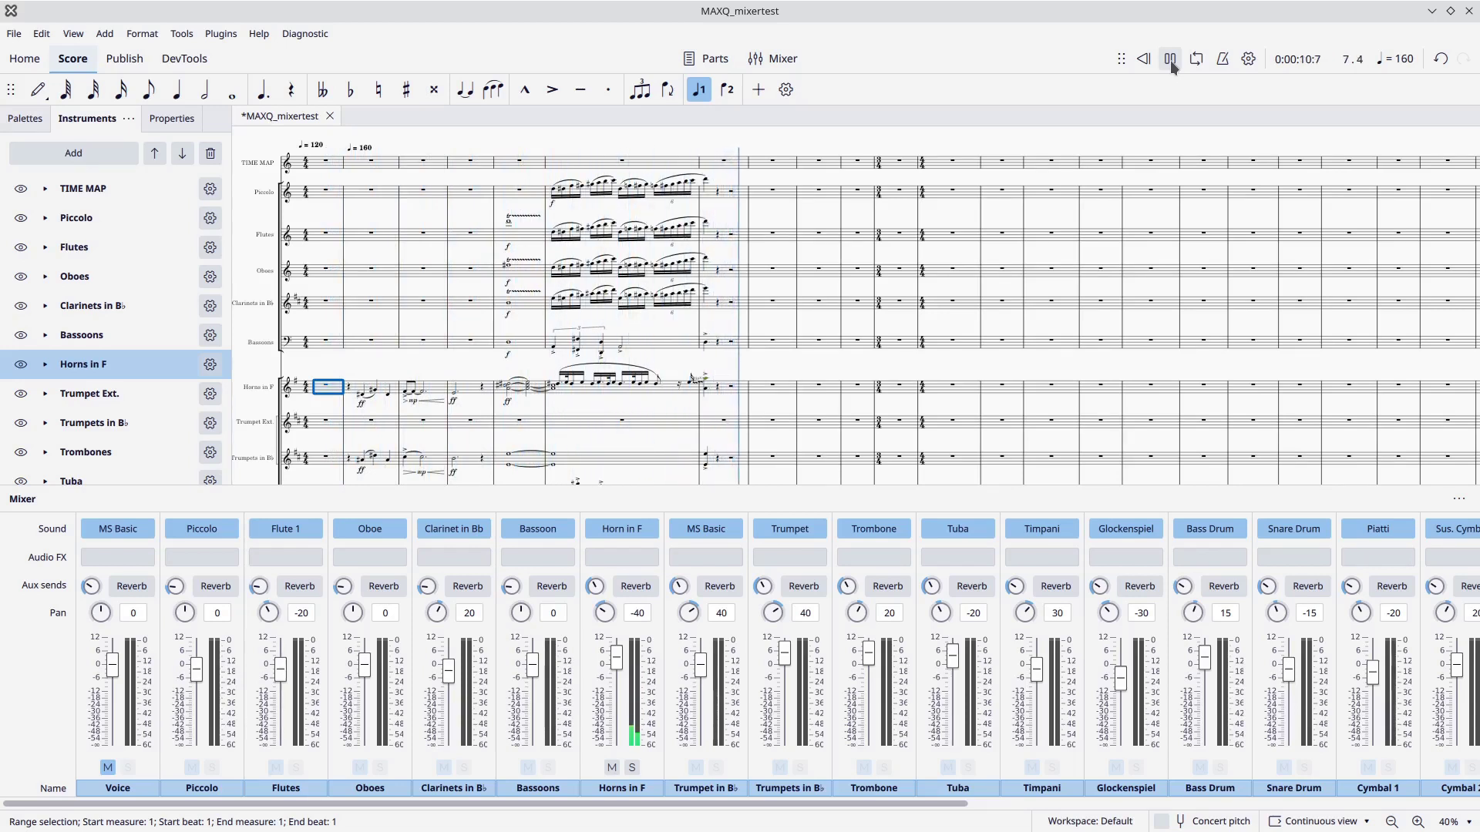
{"action": "left_click", "coordinate": [1170, 60]}
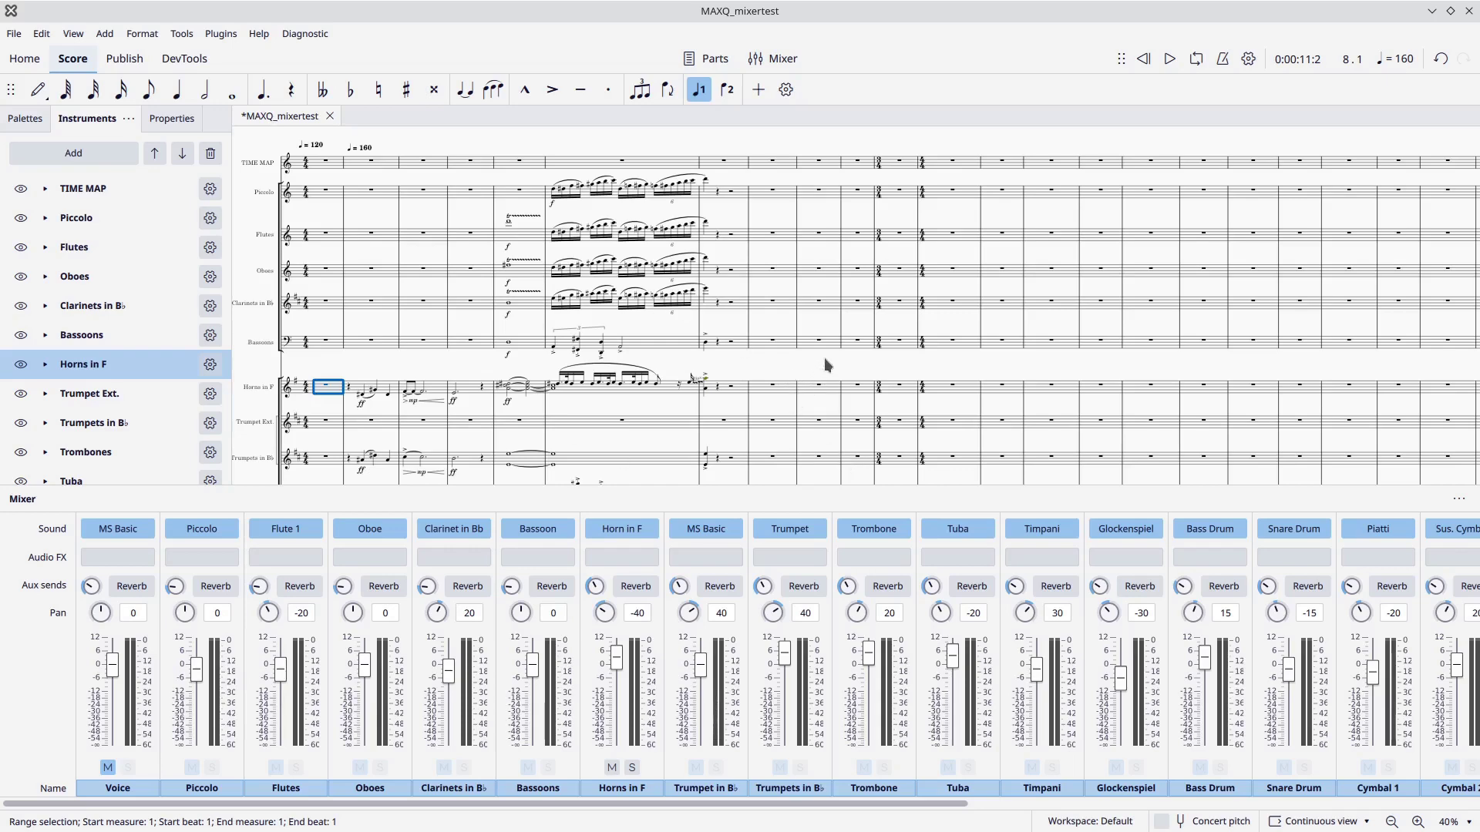
- Play the score from the Oboes rest in measure 7 and stop at bar 31
{"action": "scroll", "coordinate": [828, 363], "scroll_direction": "down", "scroll_amount": 2}
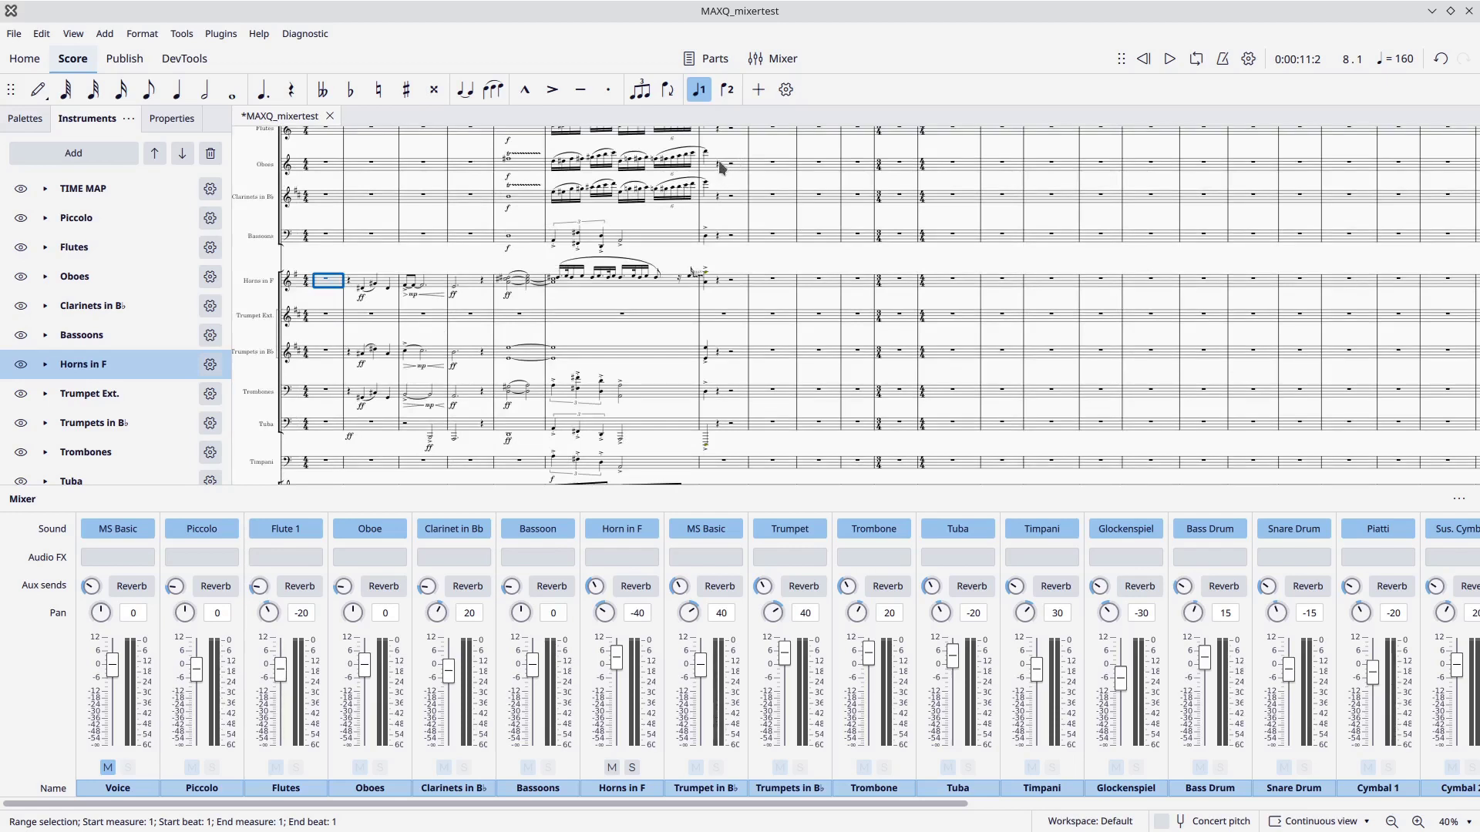
{"action": "left_click", "coordinate": [725, 158]}
{"action": "left_click", "coordinate": [1168, 59]}
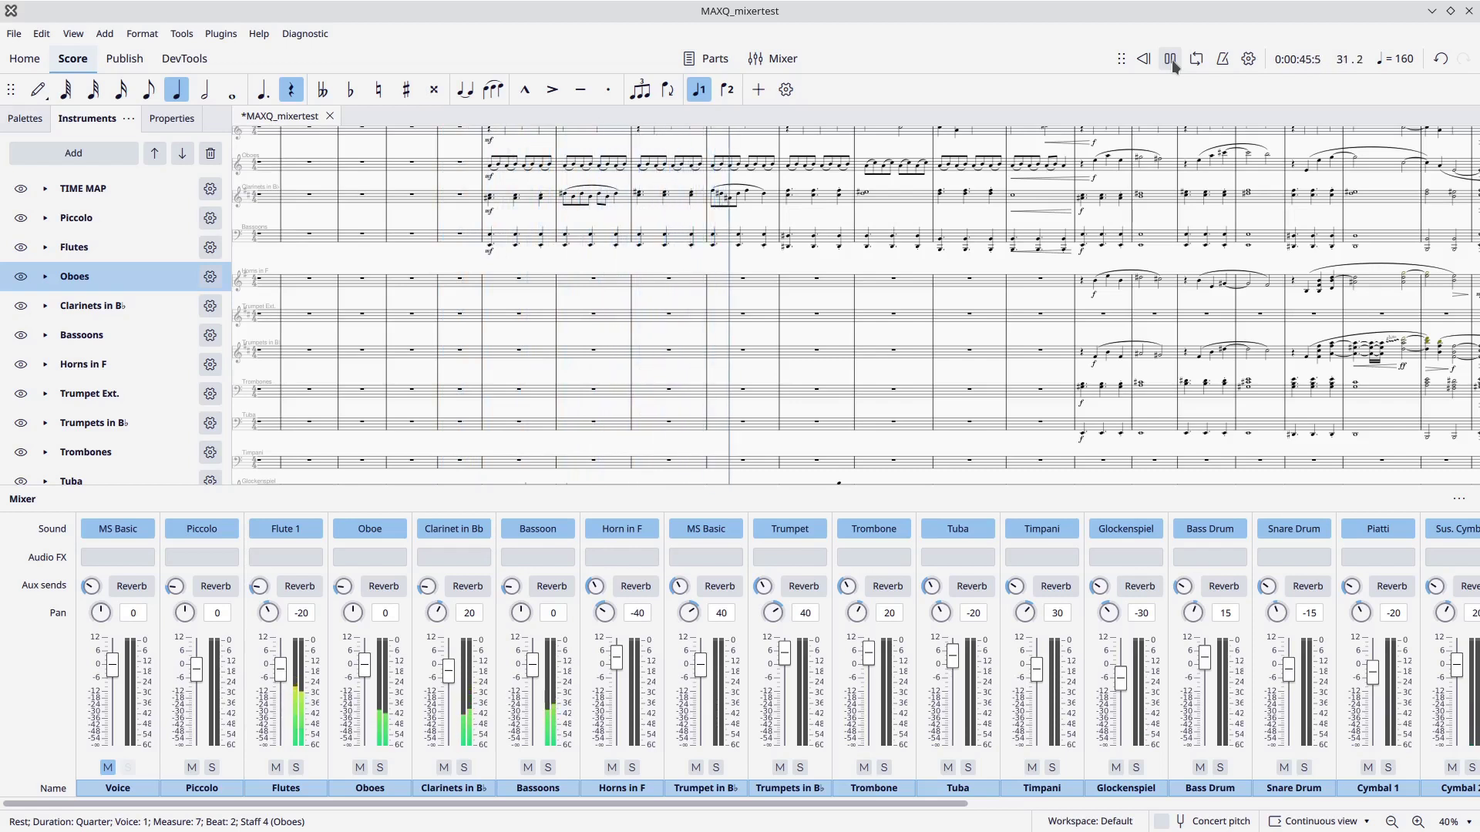
{"action": "left_click", "coordinate": [1170, 59]}
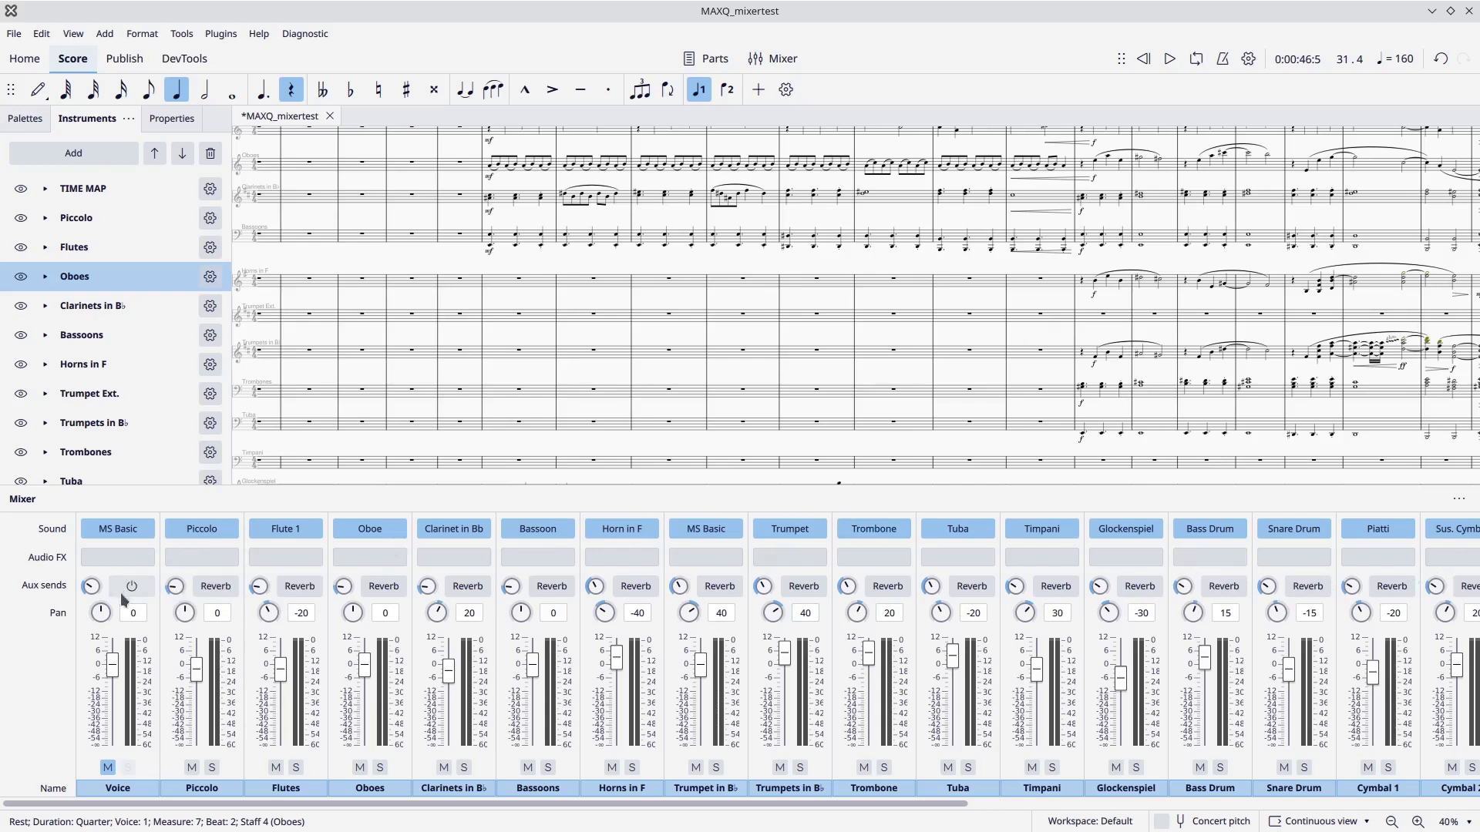
- Turn on the Reverb send for the Piccolo through Snare Drum channels
{"action": "left_click", "coordinate": [223, 590]}
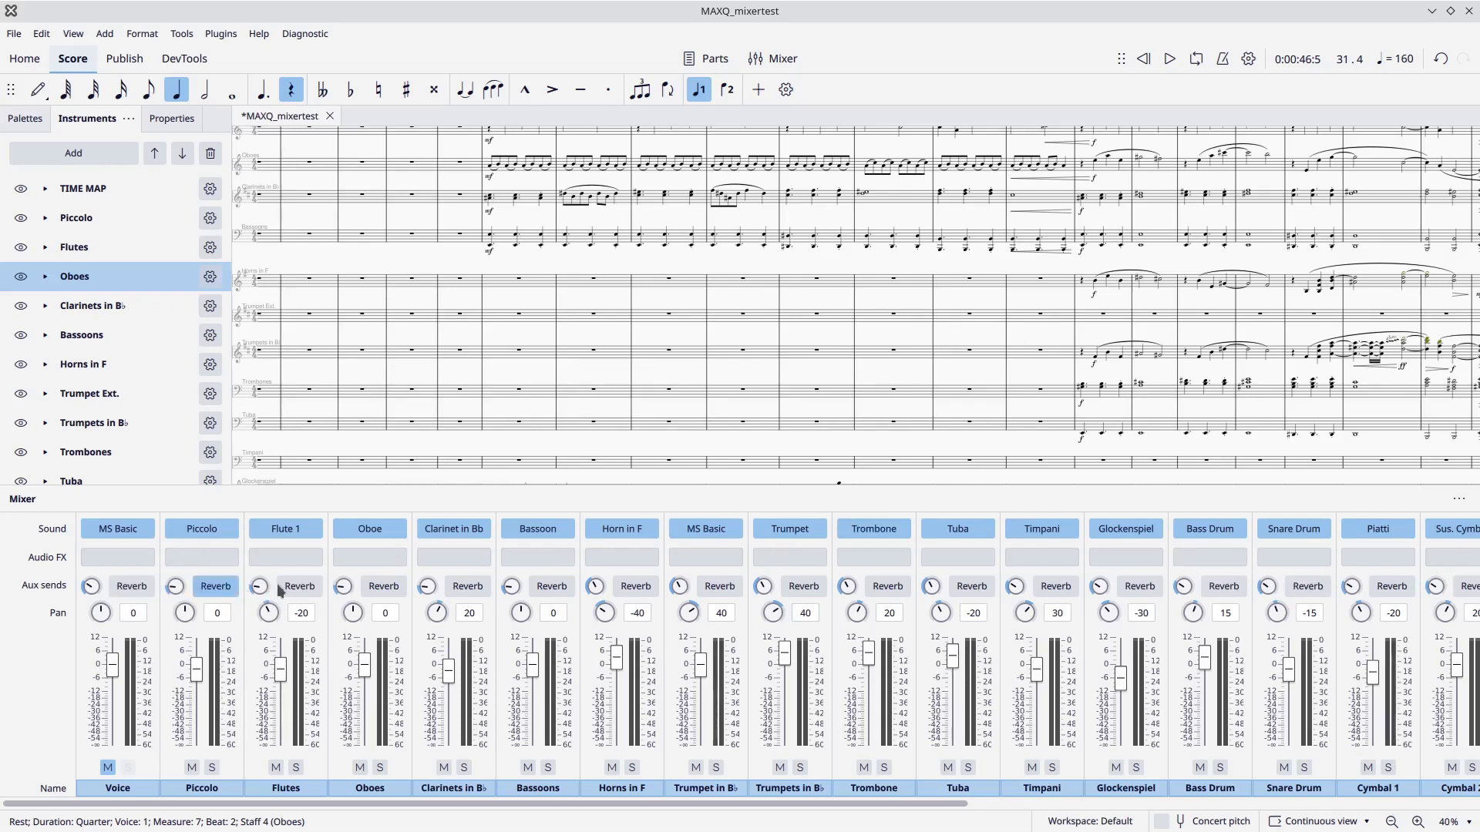
{"action": "left_click", "coordinate": [297, 590]}
{"action": "left_click", "coordinate": [383, 589]}
{"action": "left_click", "coordinate": [468, 592]}
{"action": "left_click", "coordinate": [551, 588]}
{"action": "left_click", "coordinate": [636, 588]}
{"action": "left_click", "coordinate": [719, 588]}
{"action": "left_click", "coordinate": [802, 588]}
{"action": "left_click", "coordinate": [888, 588]}
{"action": "left_click", "coordinate": [972, 589]}
{"action": "left_click", "coordinate": [1056, 588]}
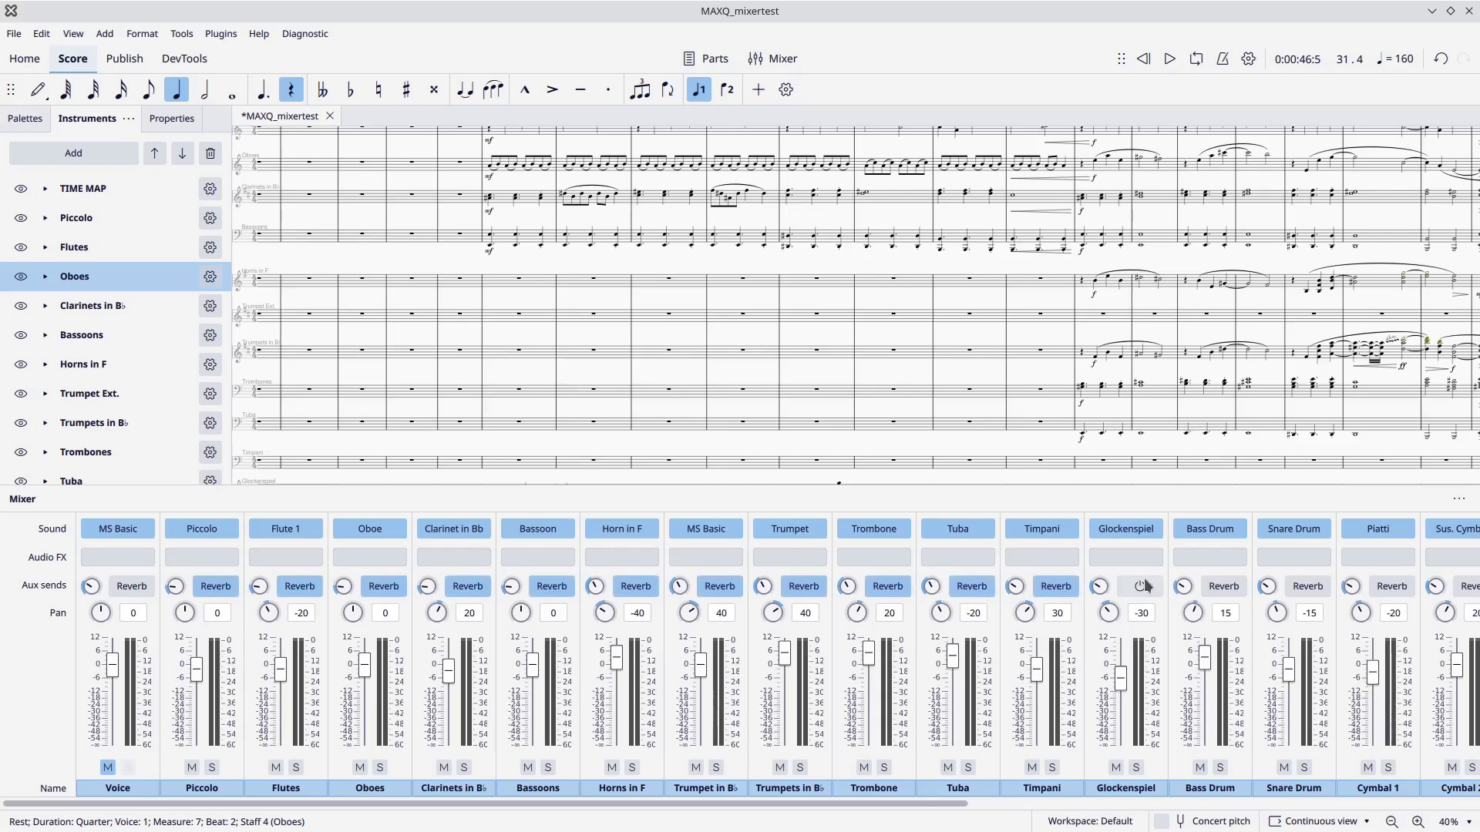
{"action": "left_click", "coordinate": [1140, 588]}
{"action": "left_click", "coordinate": [1224, 588]}
{"action": "left_click", "coordinate": [1308, 587]}
- Turn on the Reverb send for Piatti, Grand Piano, the strings and Warm Synth
{"action": "left_click_drag", "start_coordinate": [960, 804], "coordinate": [1351, 804]}
{"action": "left_click", "coordinate": [792, 587]}
{"action": "left_click", "coordinate": [962, 586]}
{"action": "left_click", "coordinate": [1033, 588]}
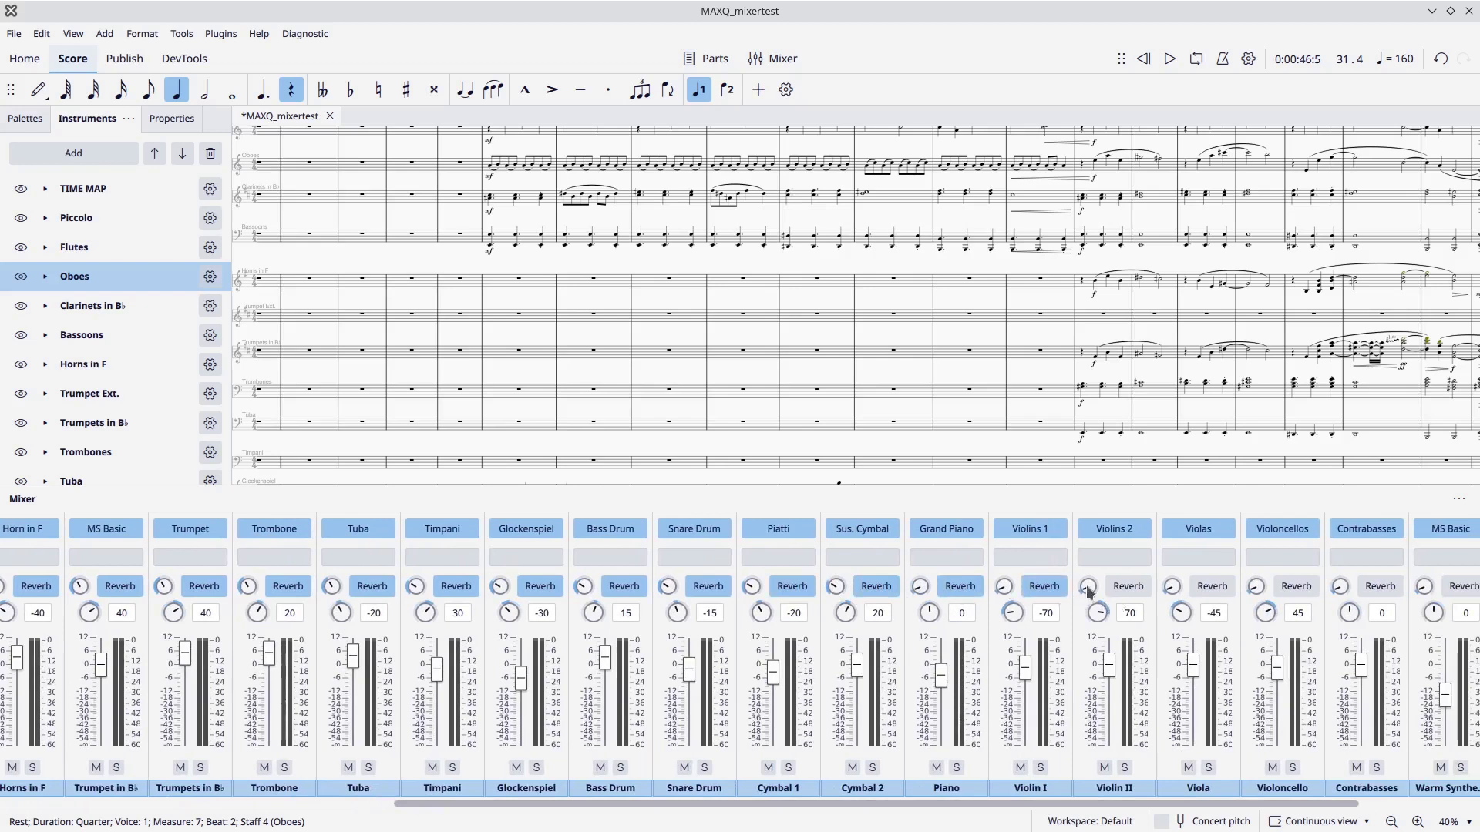
{"action": "left_click", "coordinate": [1126, 587]}
{"action": "left_click", "coordinate": [1211, 587]}
{"action": "left_click", "coordinate": [1285, 586]}
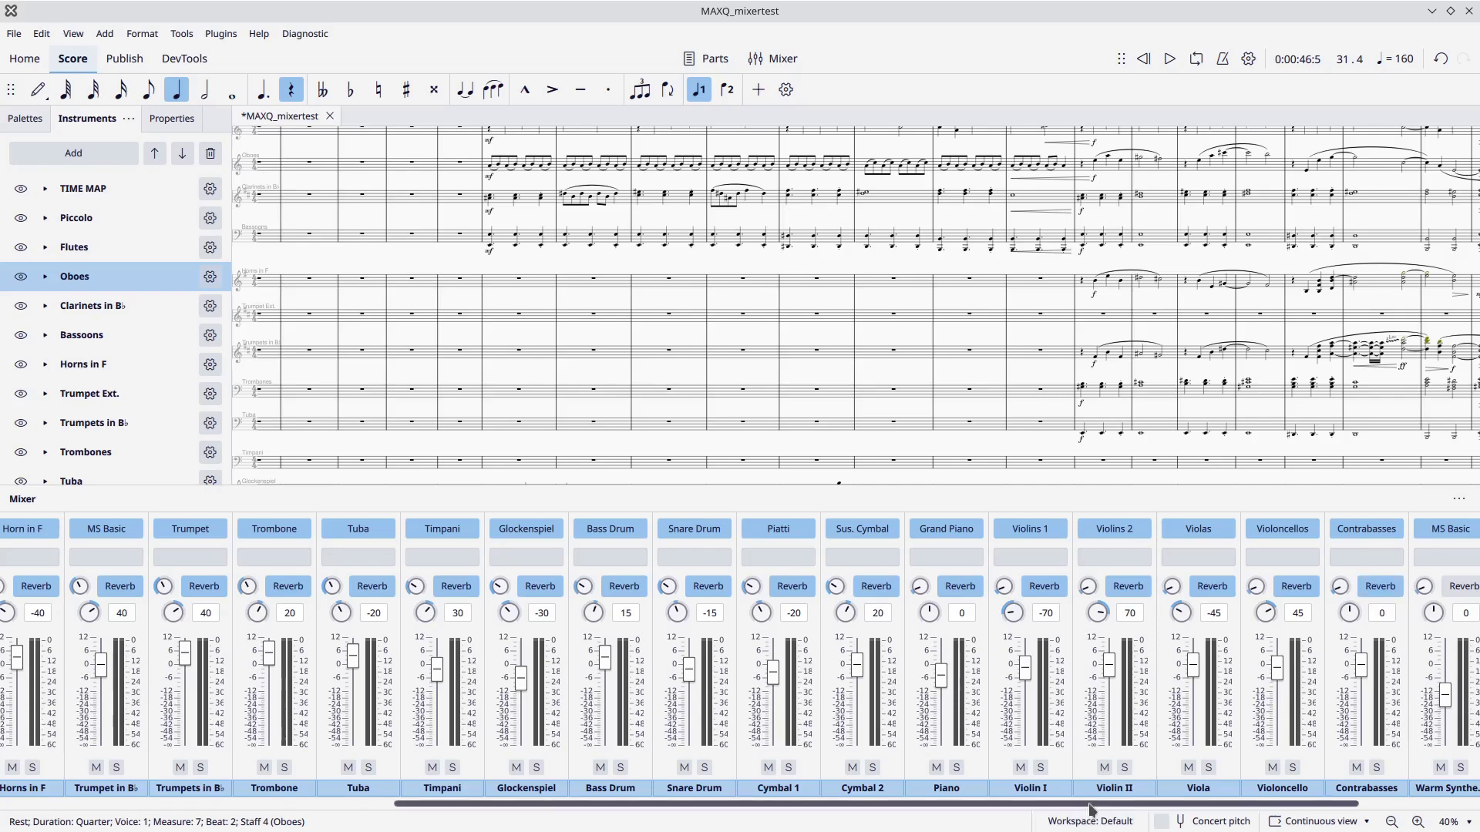
{"action": "left_click_drag", "start_coordinate": [1091, 804], "coordinate": [1203, 804]}
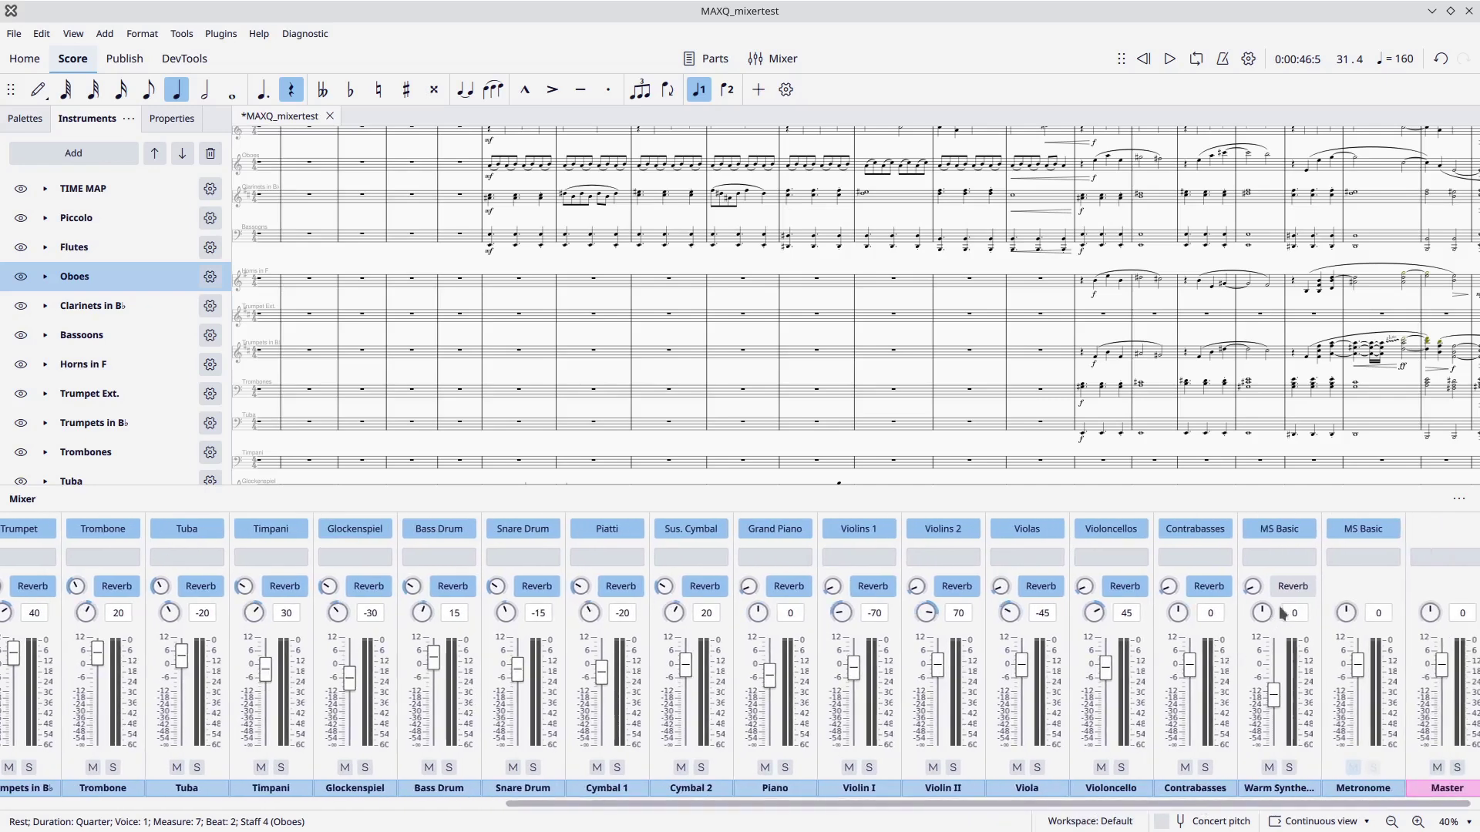
{"action": "left_click", "coordinate": [1293, 586]}
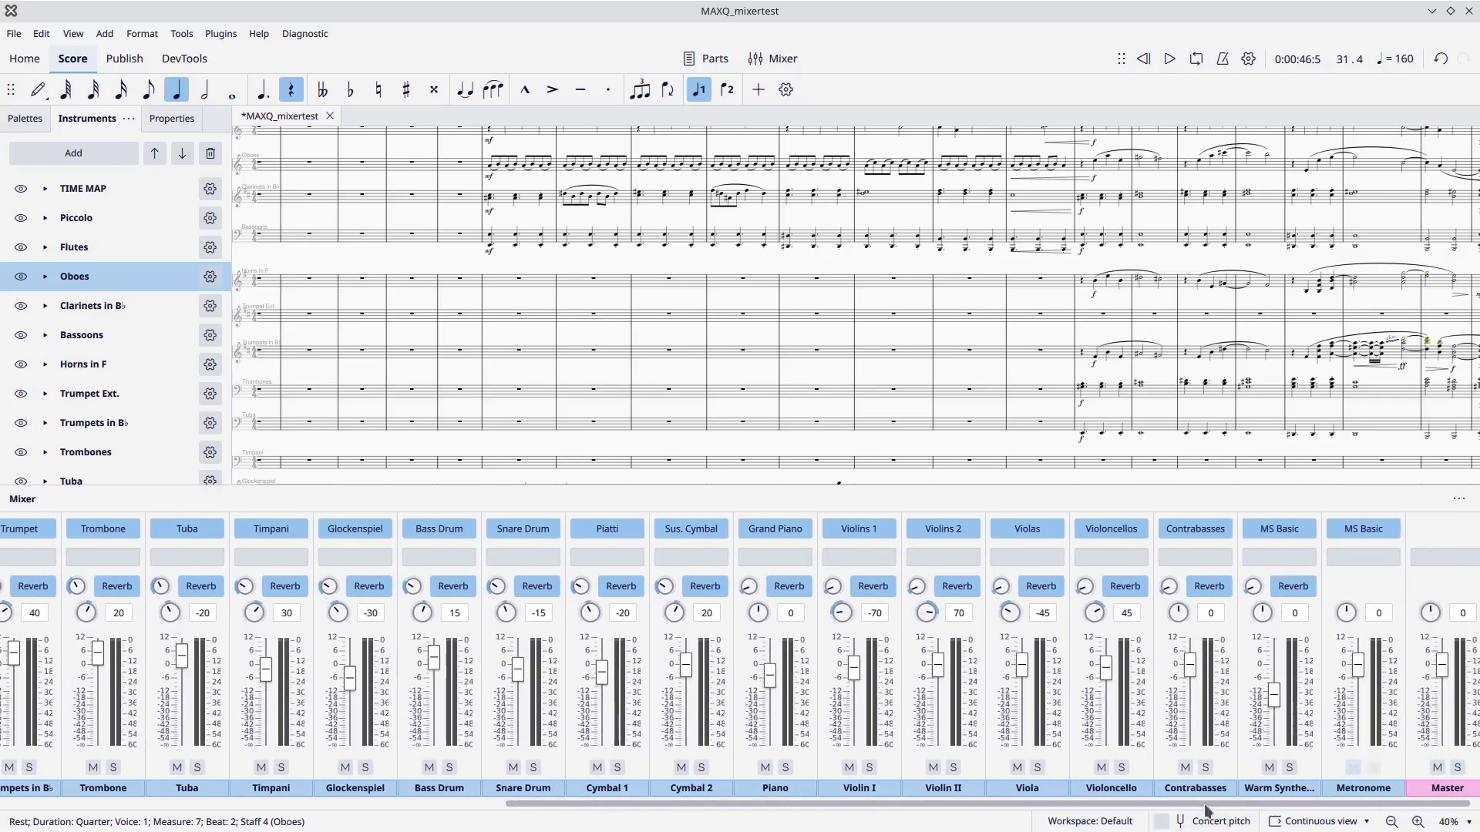
{"action": "mouse_move", "coordinate": [1203, 804]}
{"action": "left_mouse_down"}
{"action": "mouse_move", "coordinate": [1111, 815]}
{"action": "mouse_move", "coordinate": [1195, 804]}
{"action": "left_mouse_up"}
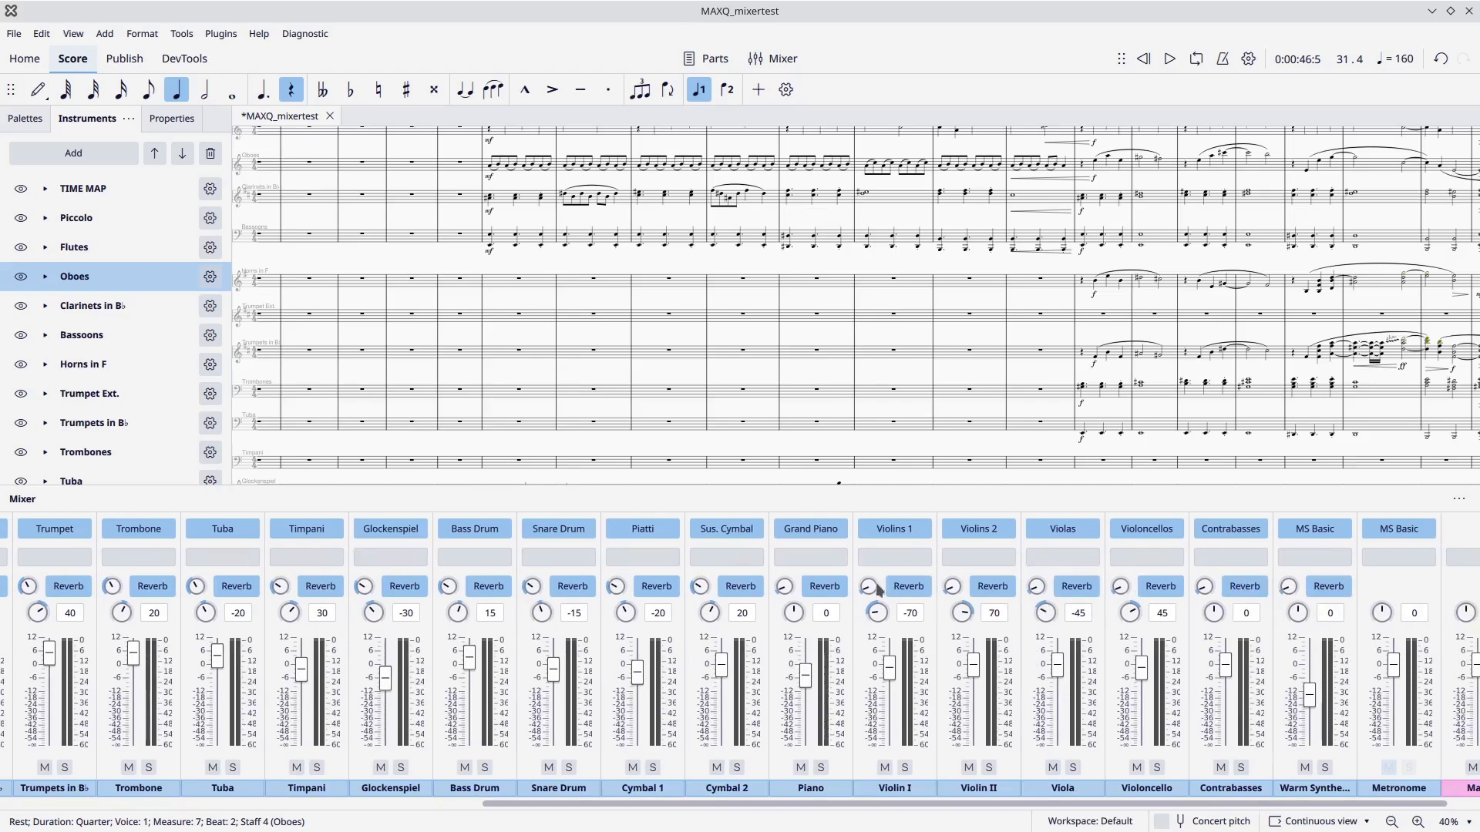
{"action": "left_click_drag", "start_coordinate": [824, 808], "coordinate": [197, 807]}
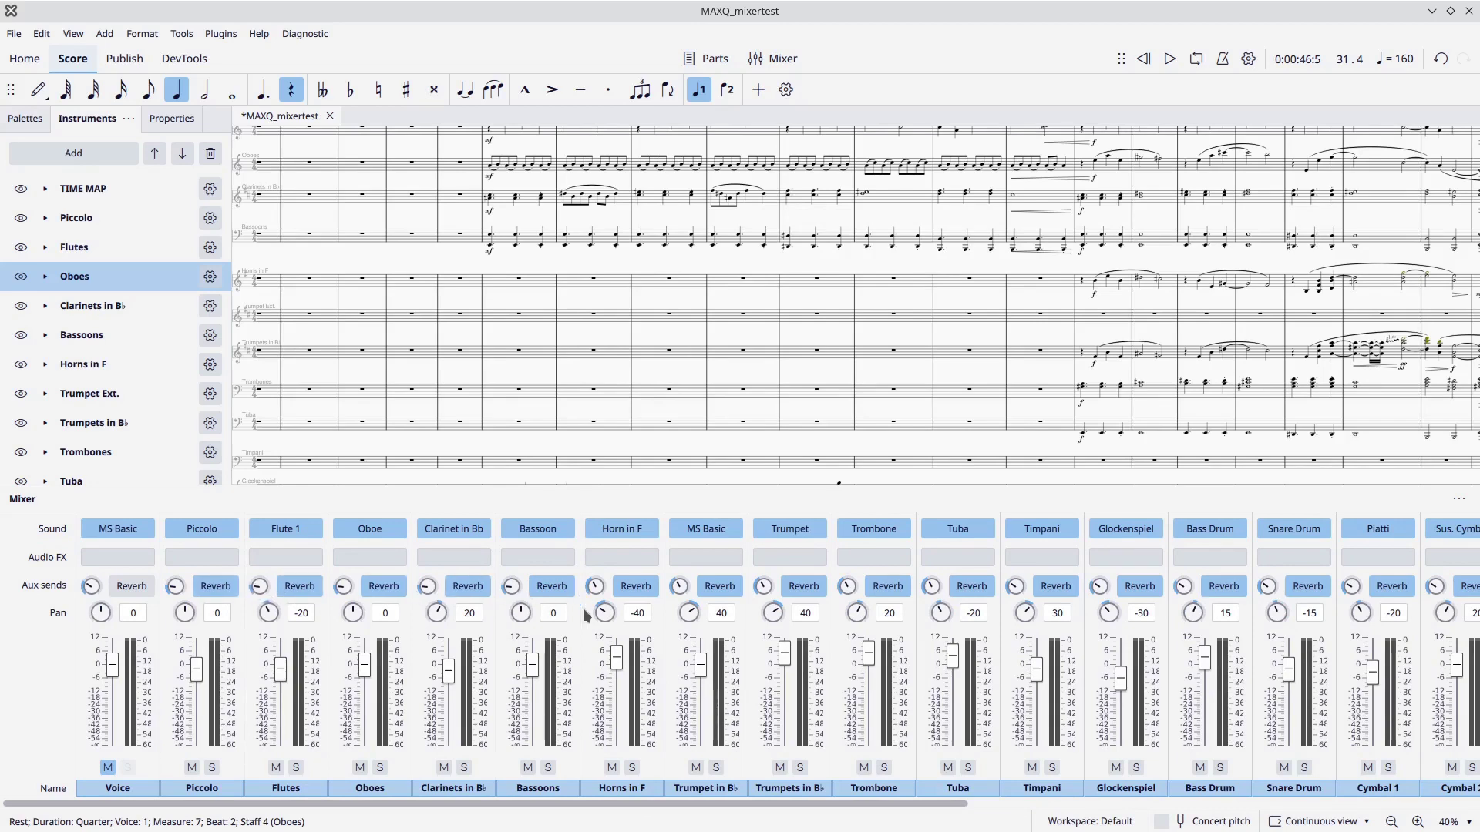
{"action": "left_click_drag", "start_coordinate": [799, 808], "coordinate": [978, 813]}
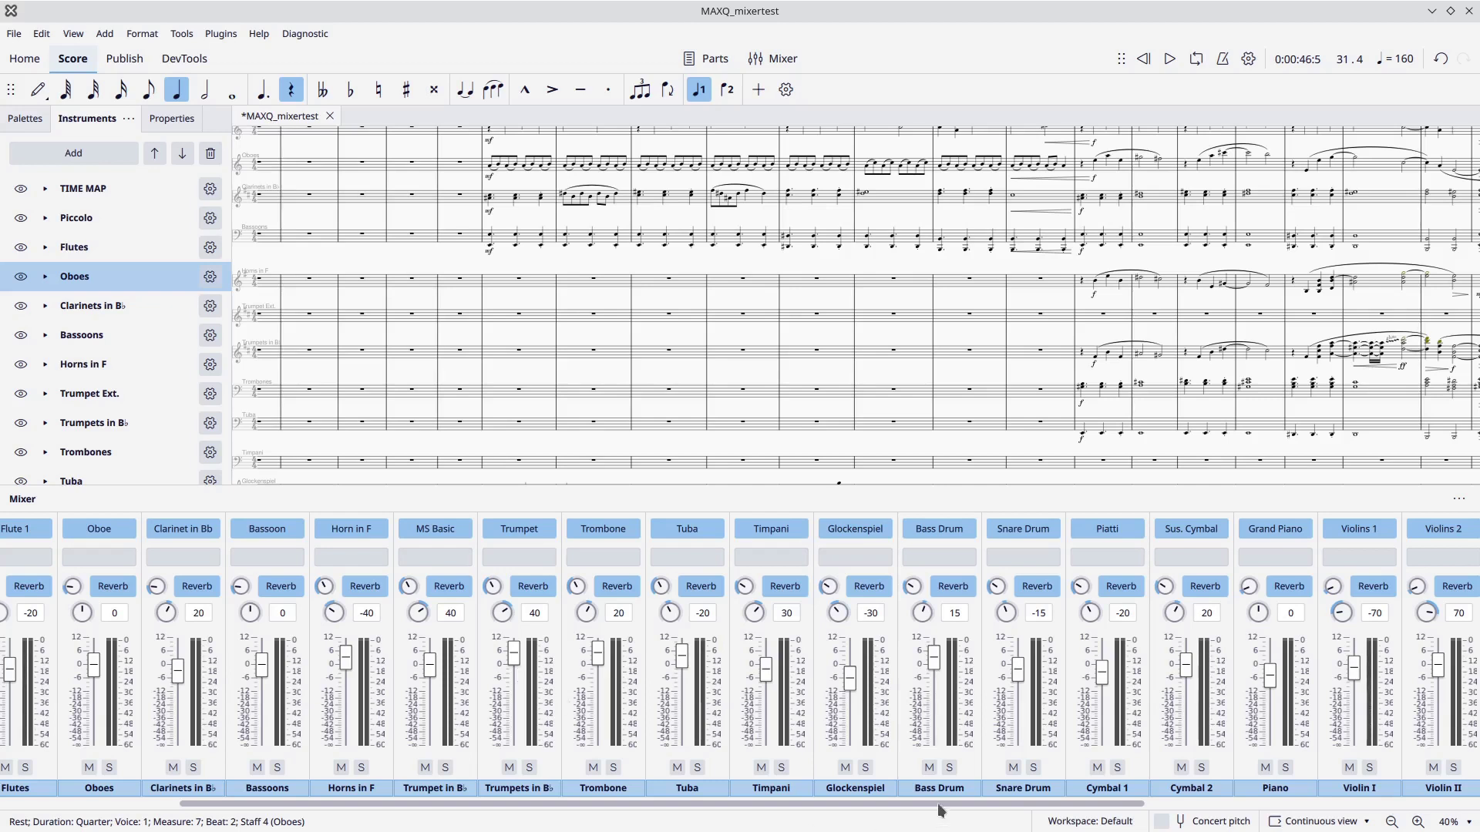
{"action": "left_click", "coordinate": [1053, 561]}
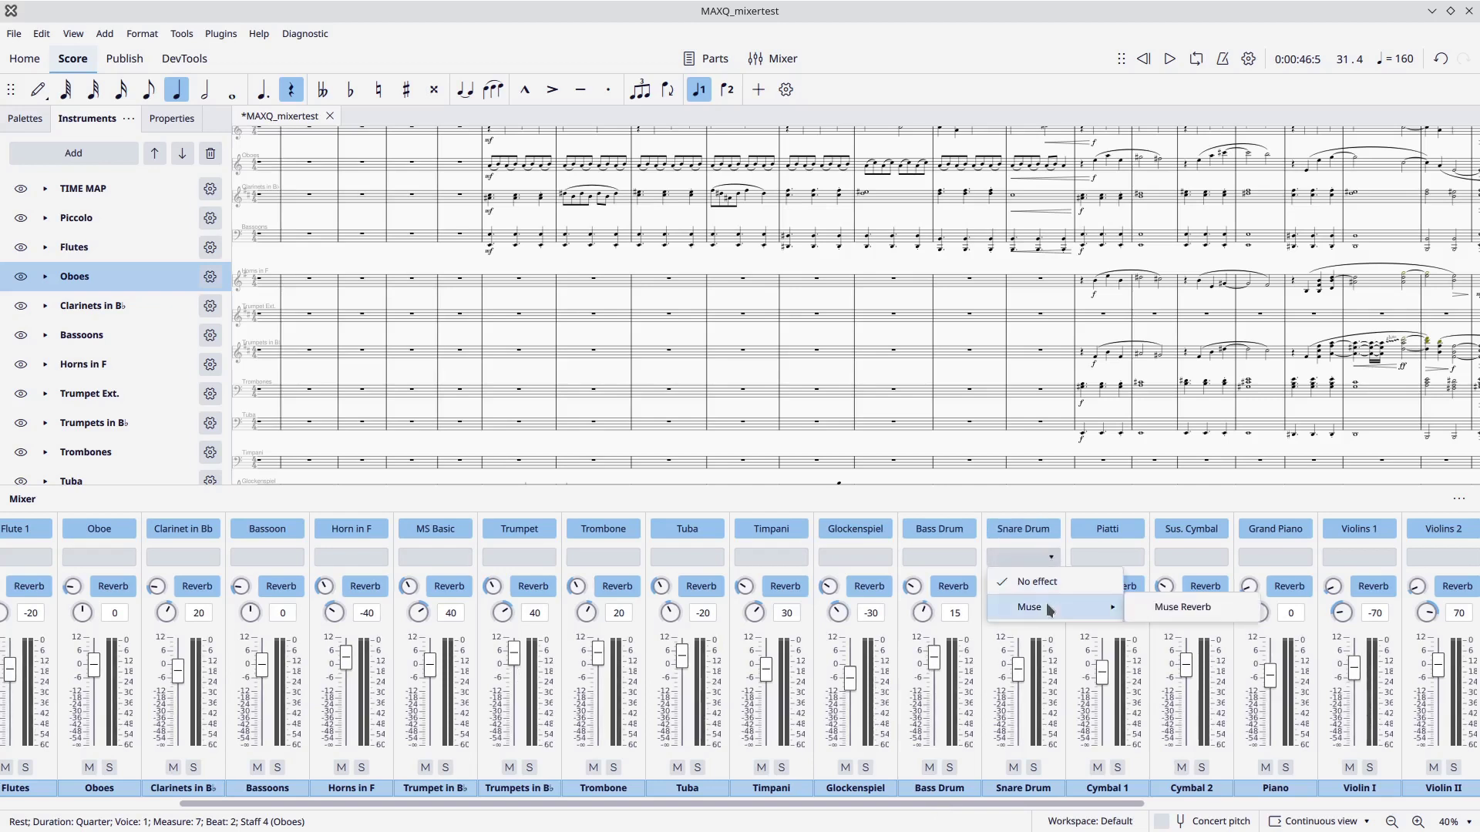
{"action": "left_click", "coordinate": [1090, 497]}
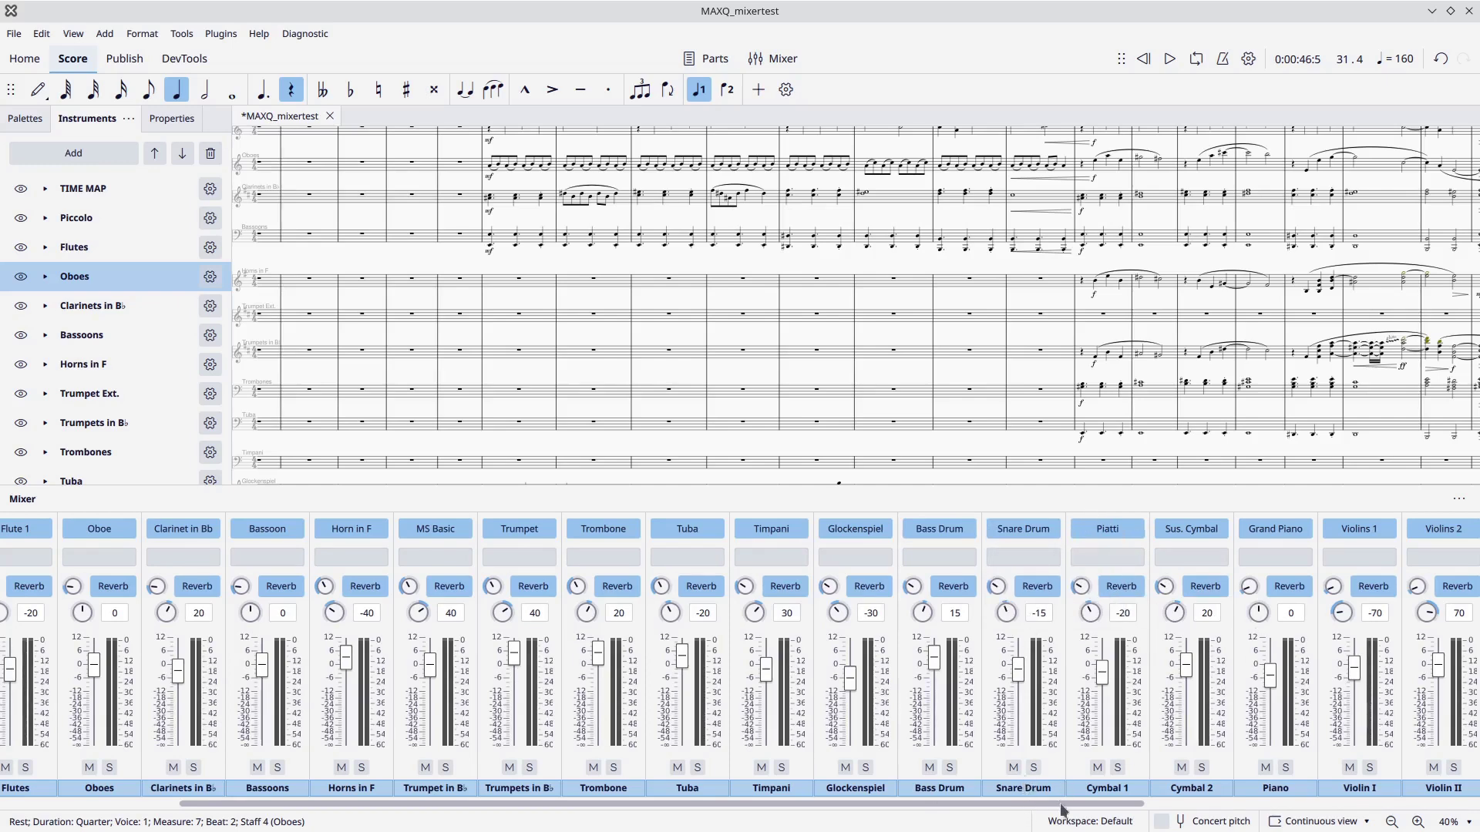
{"action": "left_click_drag", "start_coordinate": [1062, 804], "coordinate": [1349, 765]}
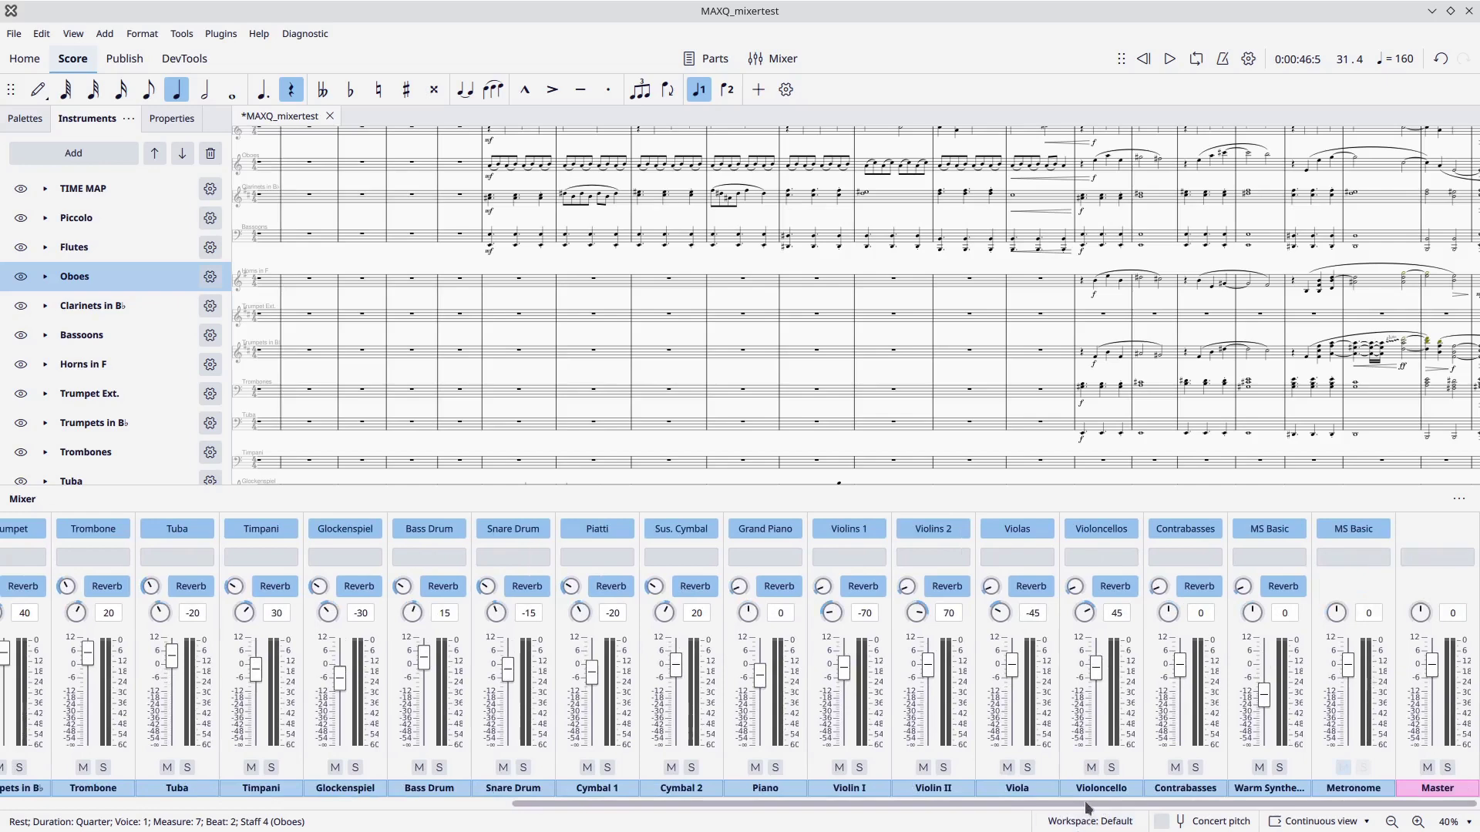
{"action": "left_click_drag", "start_coordinate": [1086, 806], "coordinate": [331, 714]}
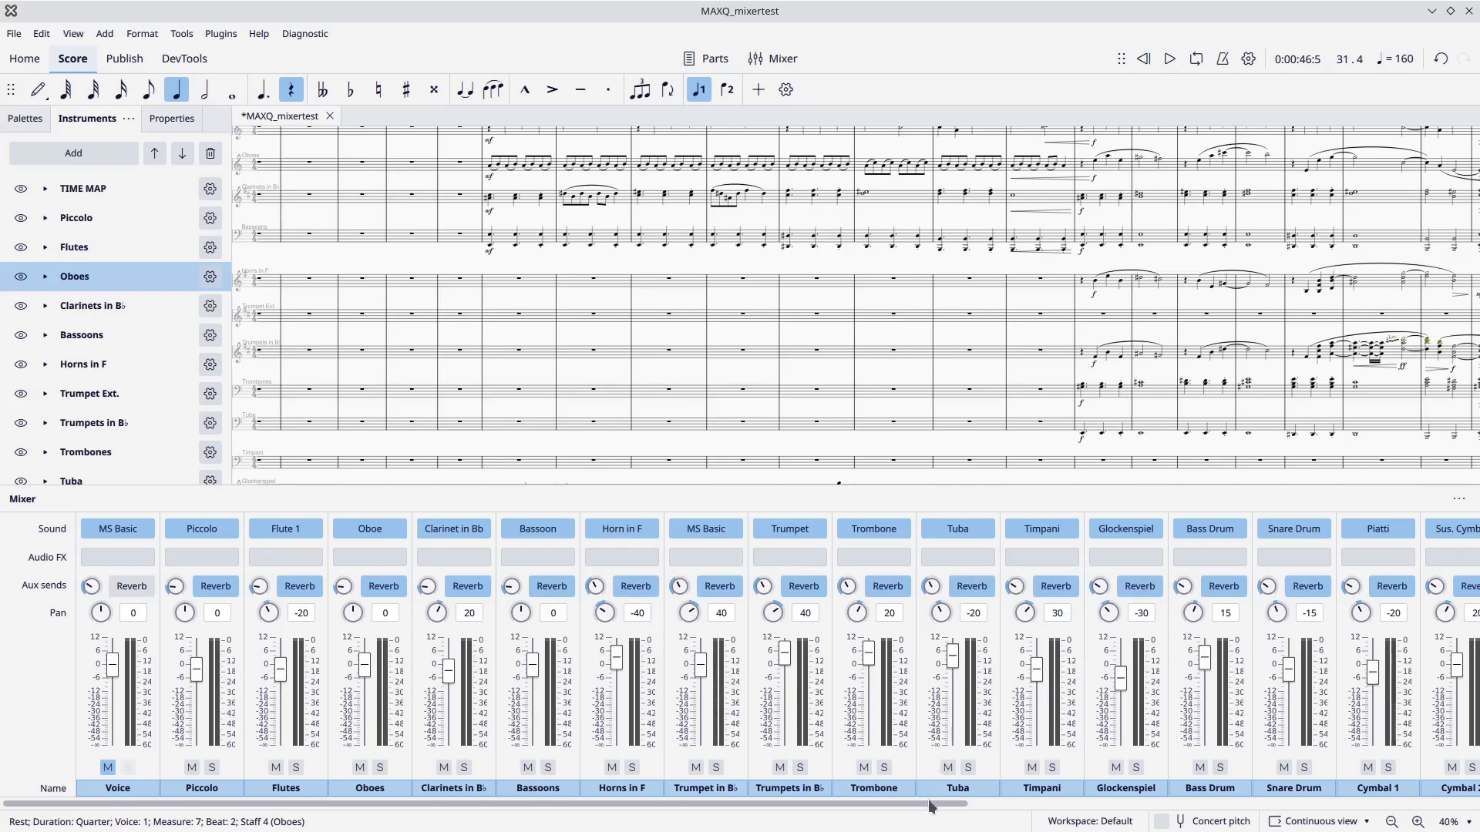
- Play the score from the beginning and stop it at bar 13 (0:00:19.4)
{"action": "scroll", "coordinate": [934, 803], "scroll_direction": "down", "scroll_amount": 10}
{"action": "scroll", "coordinate": [739, 803], "scroll_direction": "up", "scroll_amount": 10}
{"action": "left_click", "coordinate": [1170, 60]}
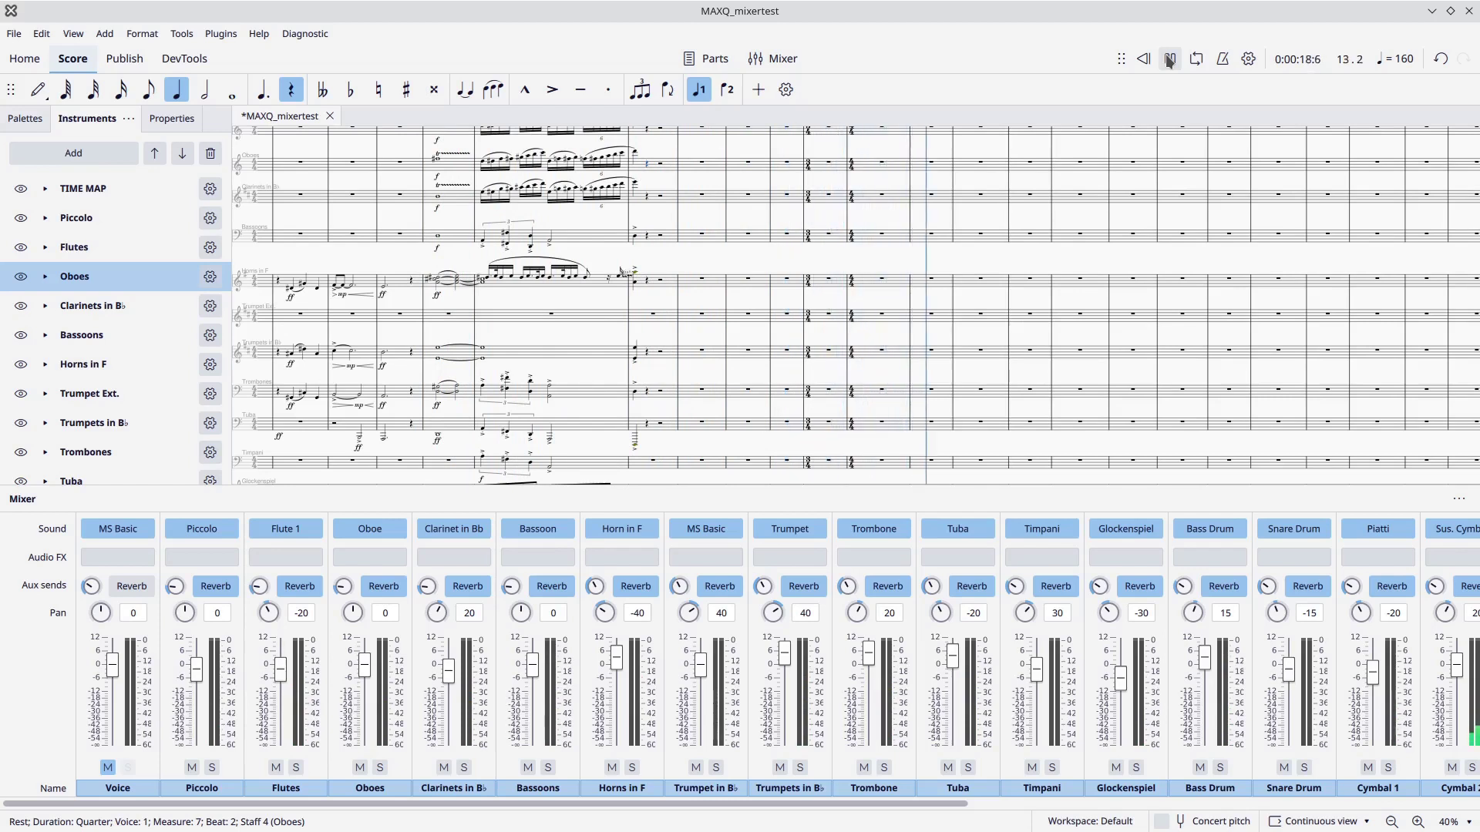
{"action": "left_click", "coordinate": [1169, 60]}
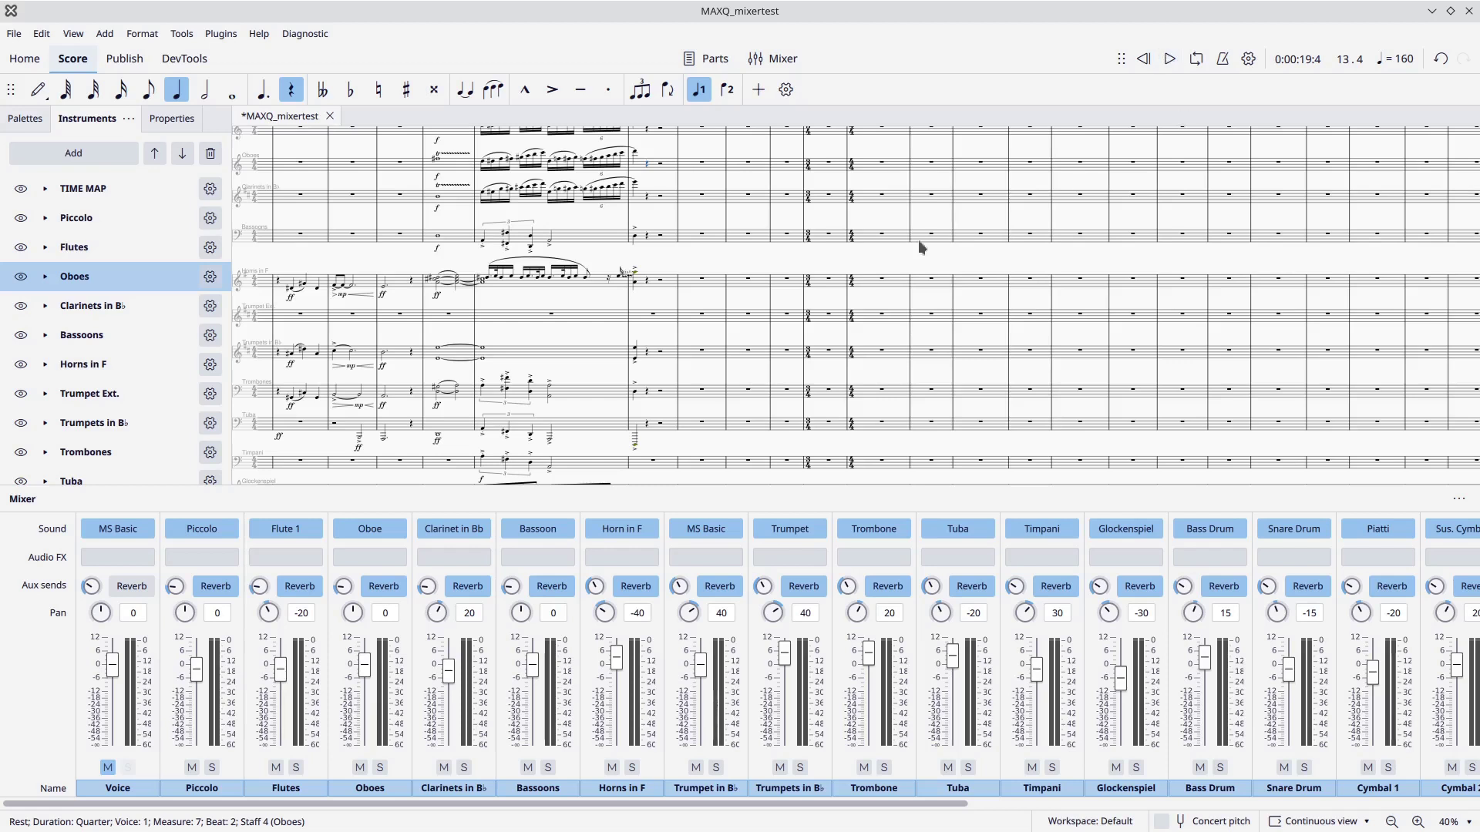
- Switch off the Reverb send on the Piccolo through Snare Drum channels
{"action": "left_click", "coordinate": [205, 589]}
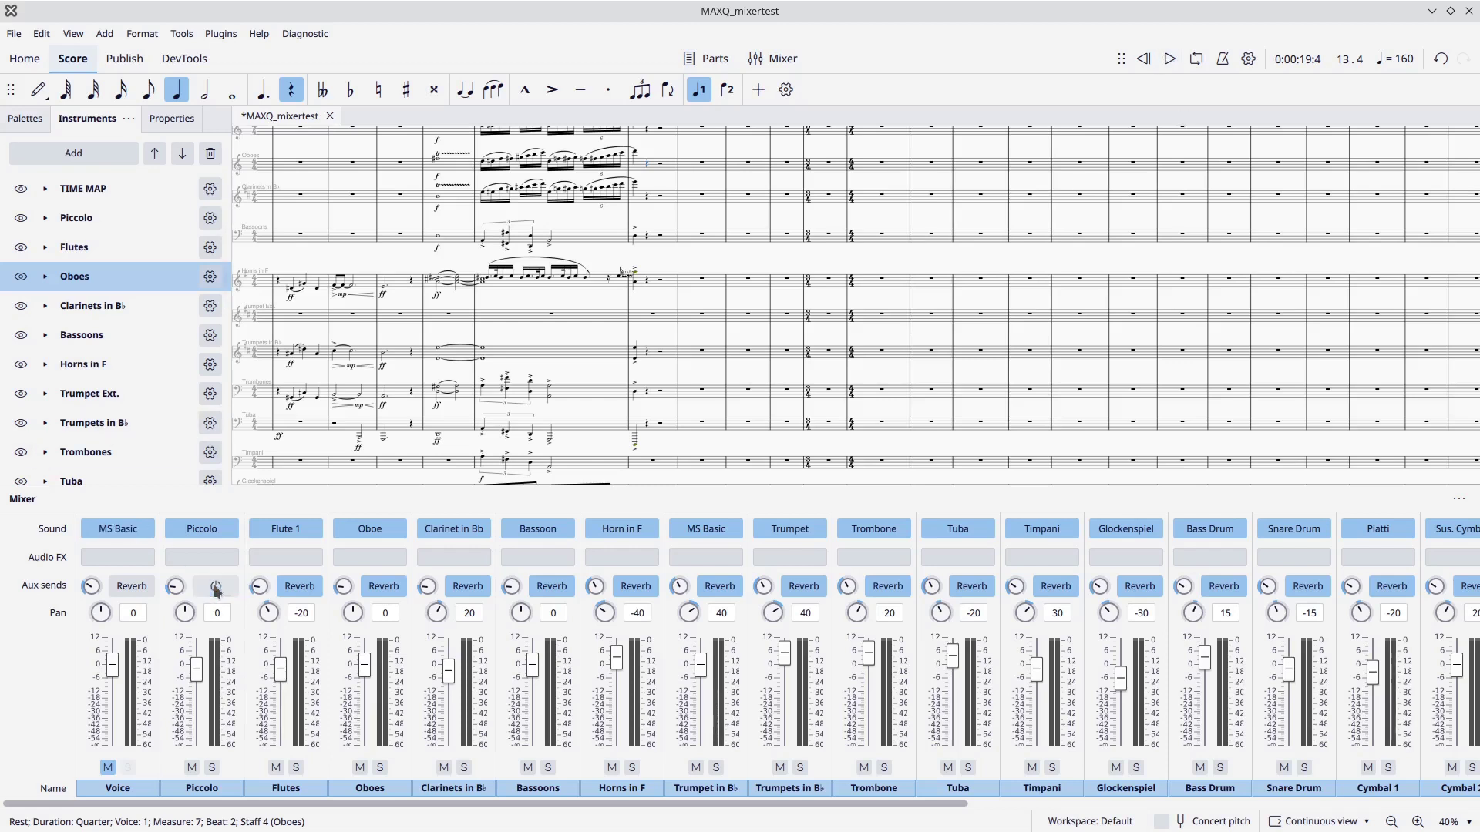
{"action": "left_click", "coordinate": [312, 587]}
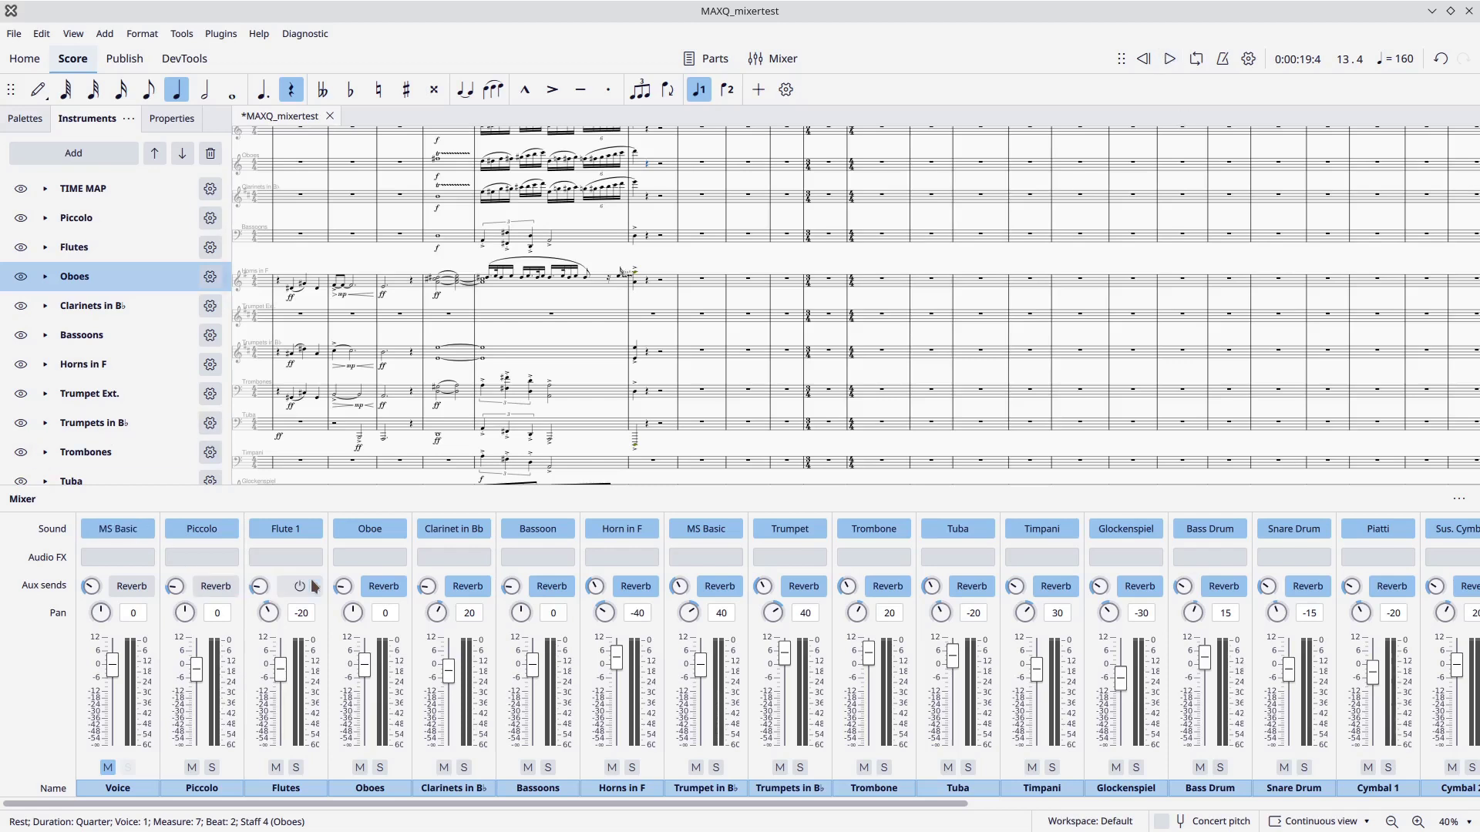
{"action": "left_click", "coordinate": [472, 590]}
{"action": "left_click", "coordinate": [552, 588]}
{"action": "left_click", "coordinate": [636, 588]}
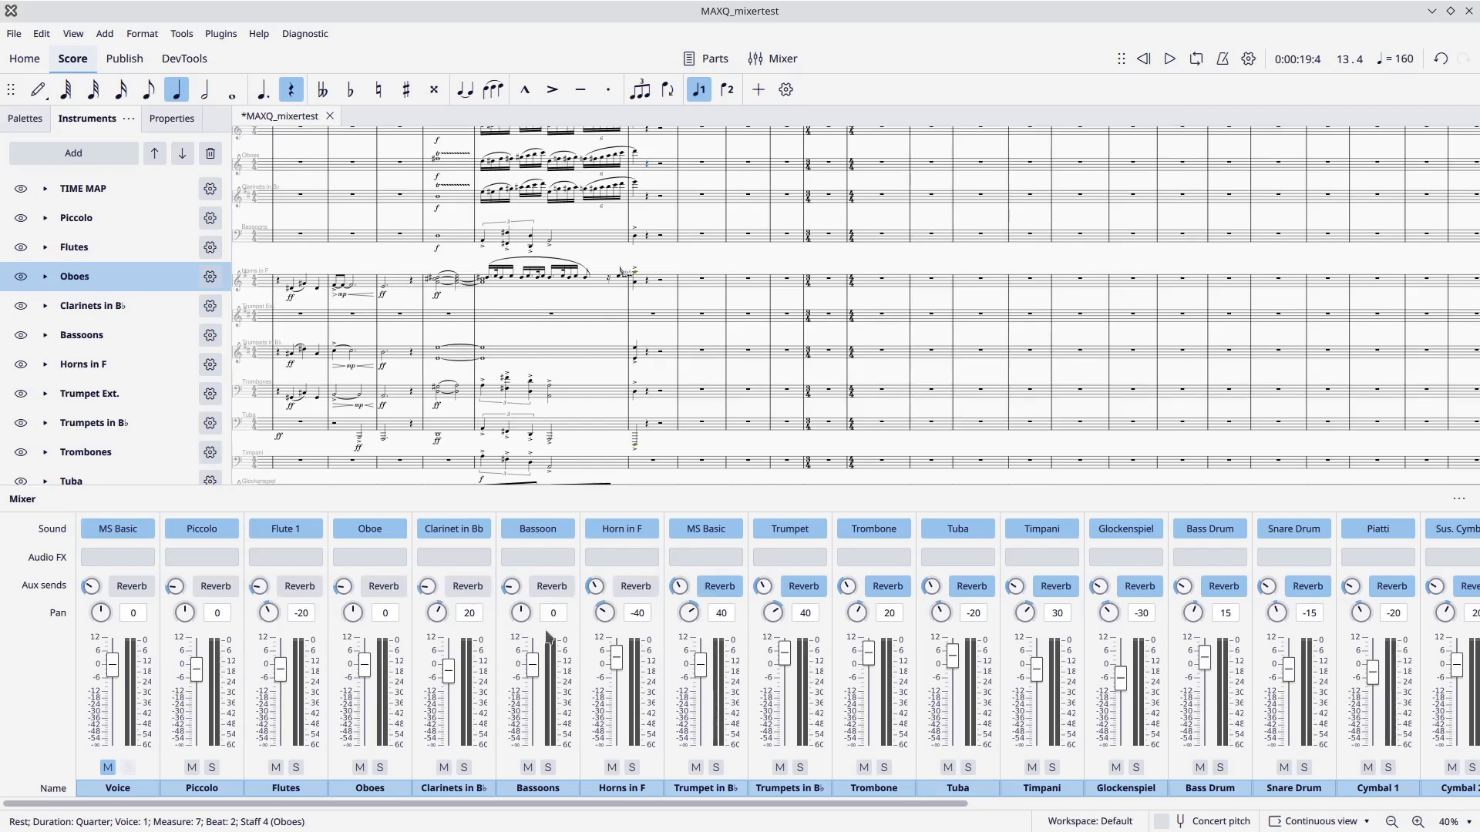
{"action": "left_click", "coordinate": [719, 588]}
{"action": "left_click", "coordinate": [804, 588]}
{"action": "left_click", "coordinate": [888, 588]}
{"action": "left_click", "coordinate": [971, 588]}
{"action": "left_click", "coordinate": [1046, 588]}
{"action": "left_click", "coordinate": [1140, 588]}
{"action": "left_click", "coordinate": [1224, 588]}
{"action": "left_click", "coordinate": [1307, 588]}
- Switch off the Reverb send on the Piatti, Sus. Cymbal, Grand Piano and string channels
{"action": "left_click_drag", "start_coordinate": [927, 810], "coordinate": [1256, 809]}
{"action": "left_click", "coordinate": [888, 588]}
{"action": "left_click", "coordinate": [973, 587]}
{"action": "left_click", "coordinate": [1056, 587]}
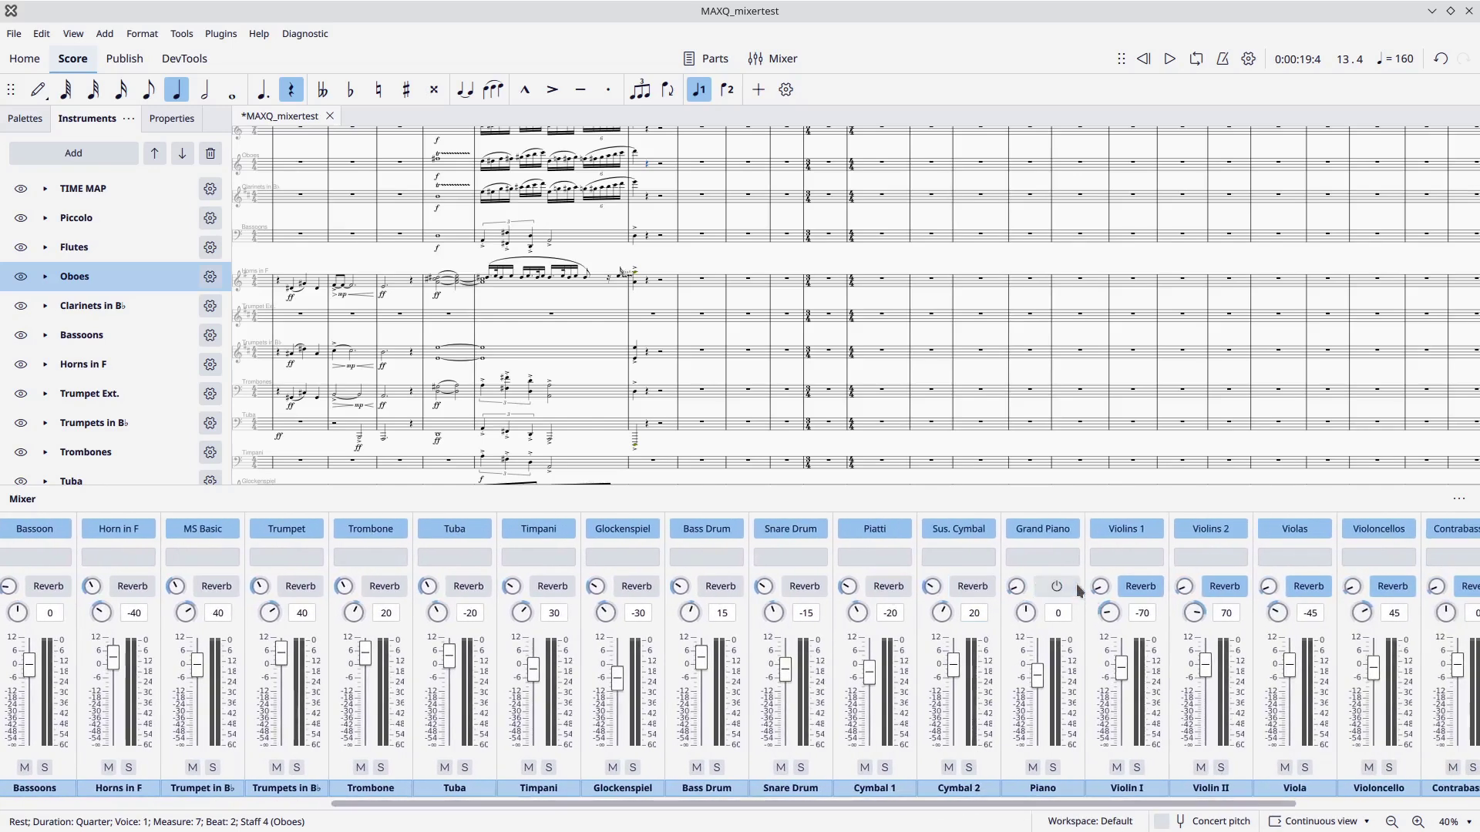
{"action": "left_click", "coordinate": [1224, 587]}
{"action": "left_click_drag", "start_coordinate": [1044, 810], "coordinate": [1225, 810]}
{"action": "left_click", "coordinate": [1031, 587]}
{"action": "left_click", "coordinate": [1115, 588]}
{"action": "left_click", "coordinate": [1184, 585]}
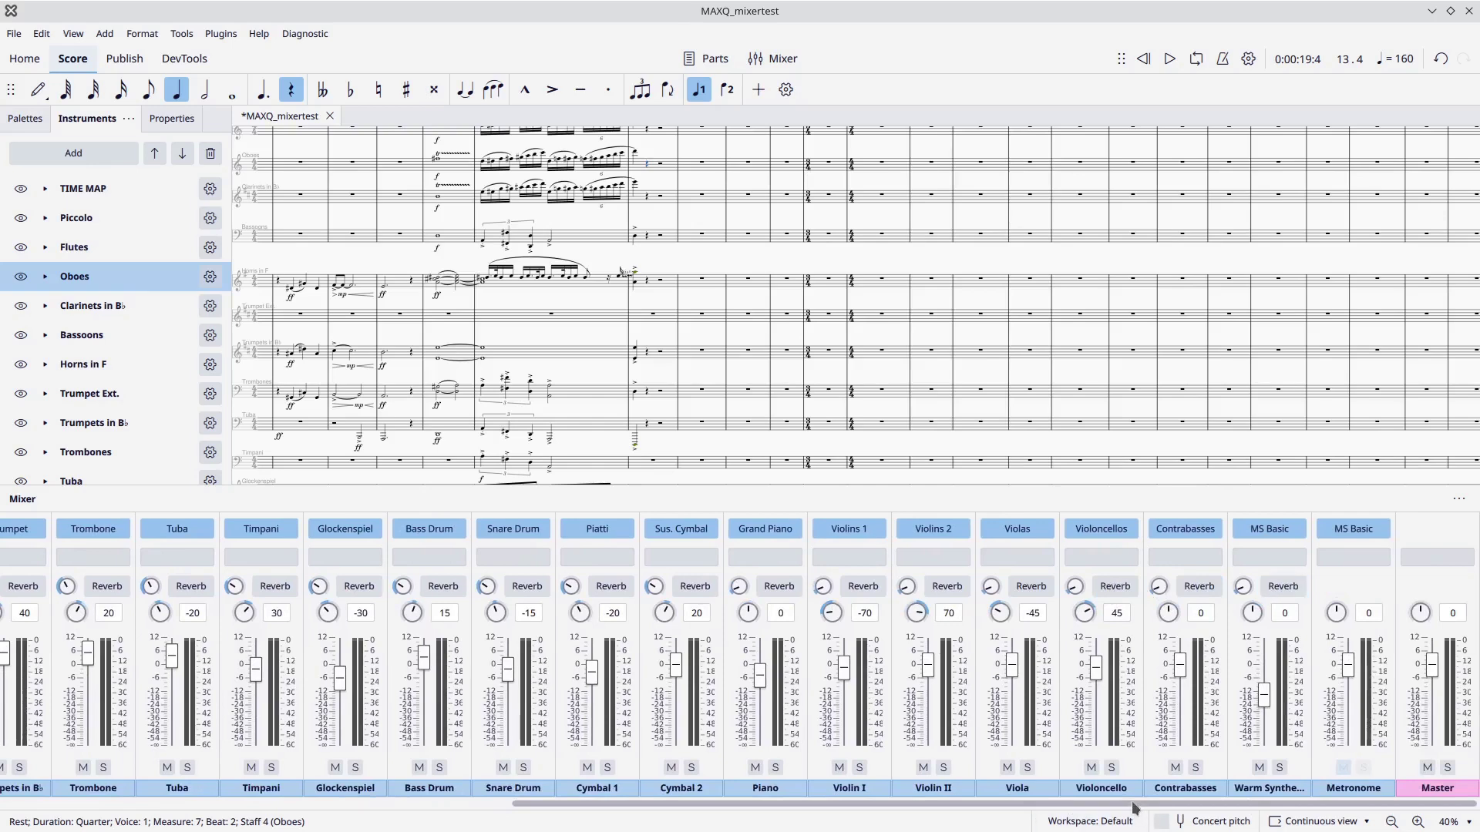
{"action": "left_click_drag", "start_coordinate": [1137, 806], "coordinate": [243, 818]}
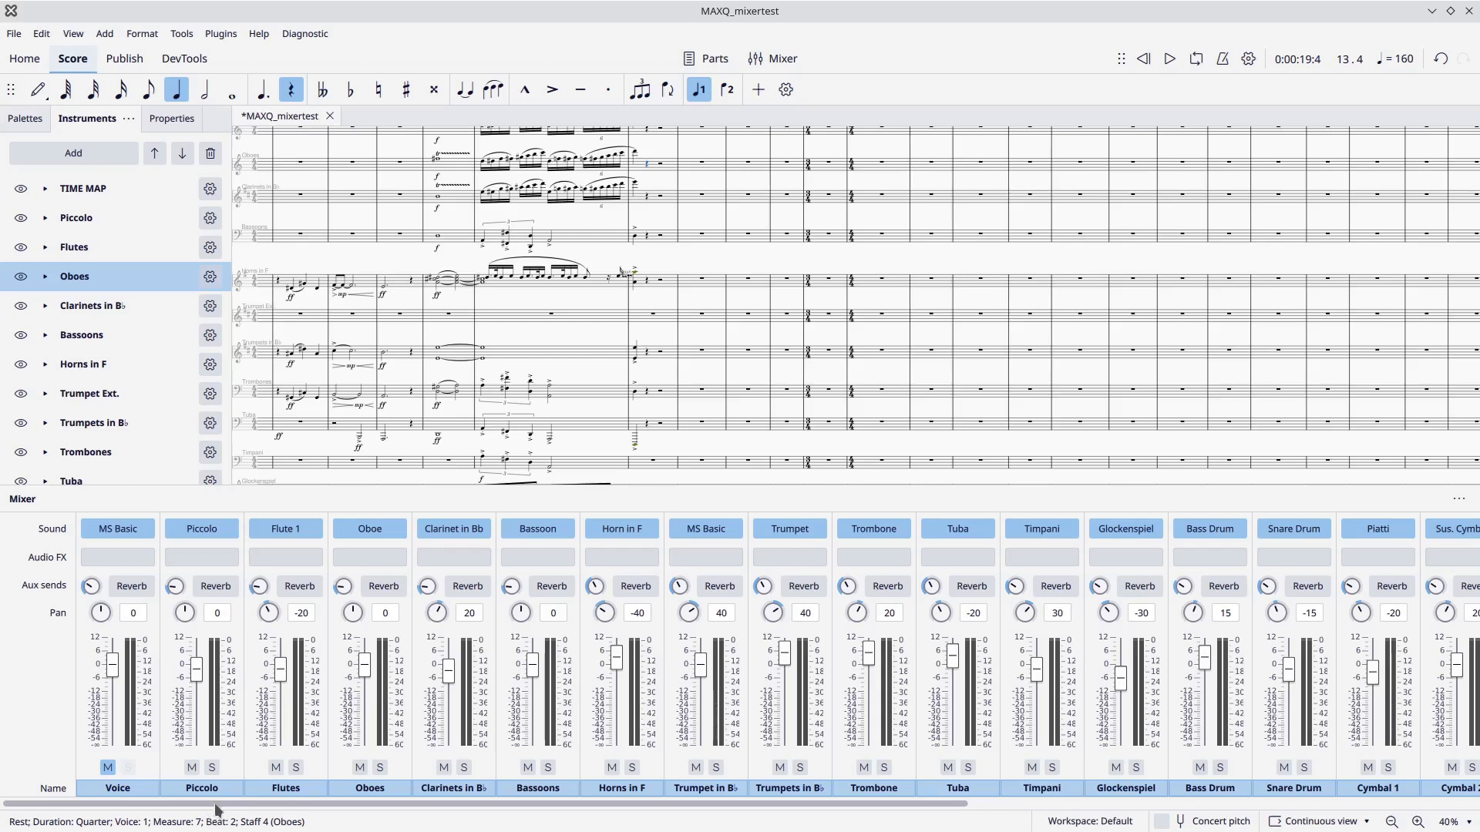
- Mute the woodwind and brass channels, Piccolo through Tuba
{"action": "left_click", "coordinate": [192, 767]}
{"action": "left_click", "coordinate": [276, 767]}
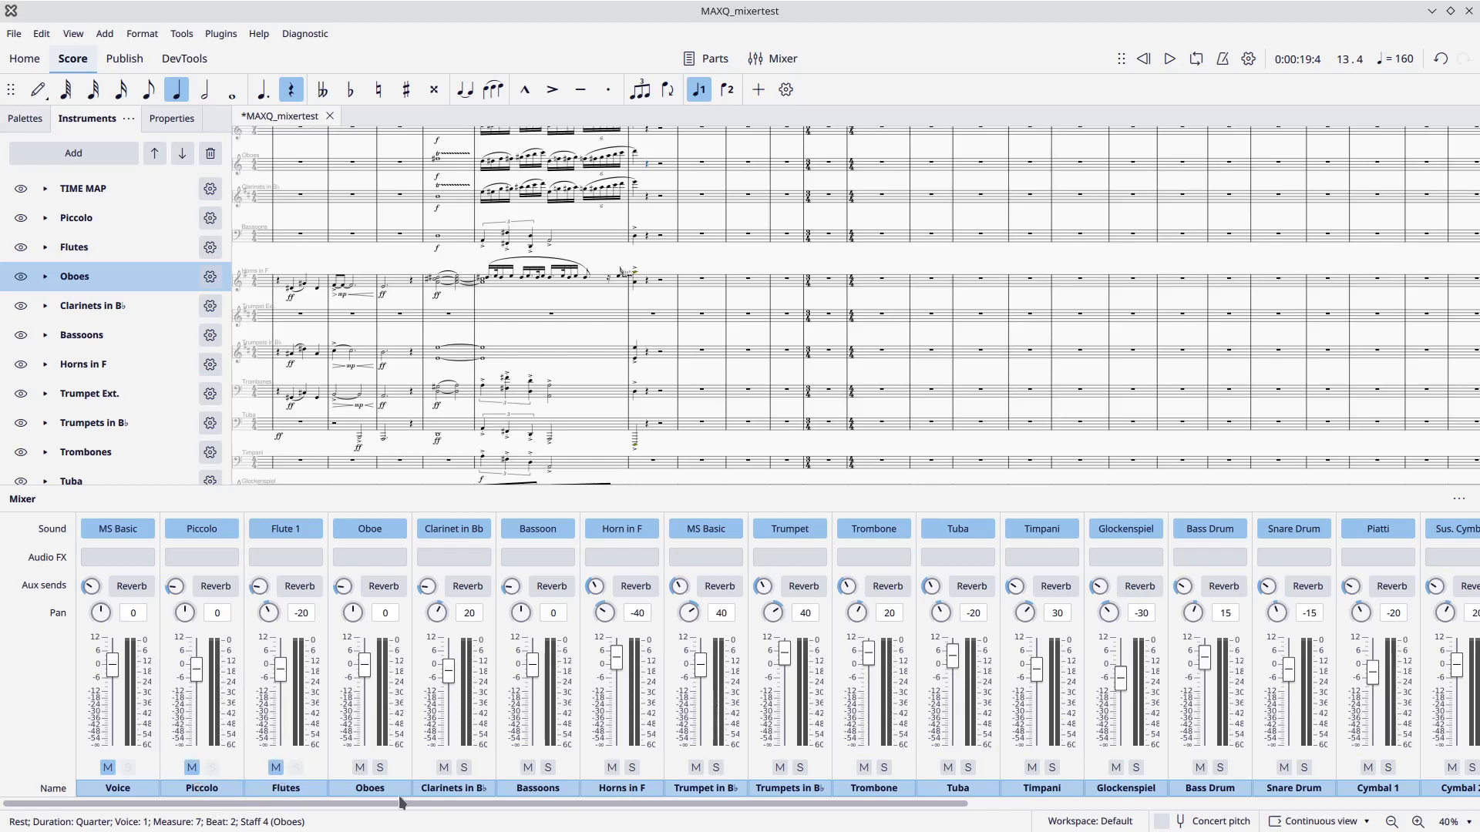
{"action": "left_click", "coordinate": [360, 768]}
{"action": "left_click", "coordinate": [443, 767]}
{"action": "left_click", "coordinate": [528, 767]}
{"action": "left_click", "coordinate": [611, 767]}
{"action": "left_click", "coordinate": [696, 767]}
{"action": "left_click", "coordinate": [780, 768]}
{"action": "left_click", "coordinate": [864, 768]}
{"action": "left_click", "coordinate": [948, 768]}
- Mute the Timpani, Glockenspiel, Bass Drum, Snare Drum and Cymbal 1 channels
{"action": "left_click", "coordinate": [1031, 768]}
{"action": "scroll", "coordinate": [948, 805], "scroll_direction": "right", "scroll_amount": 5}
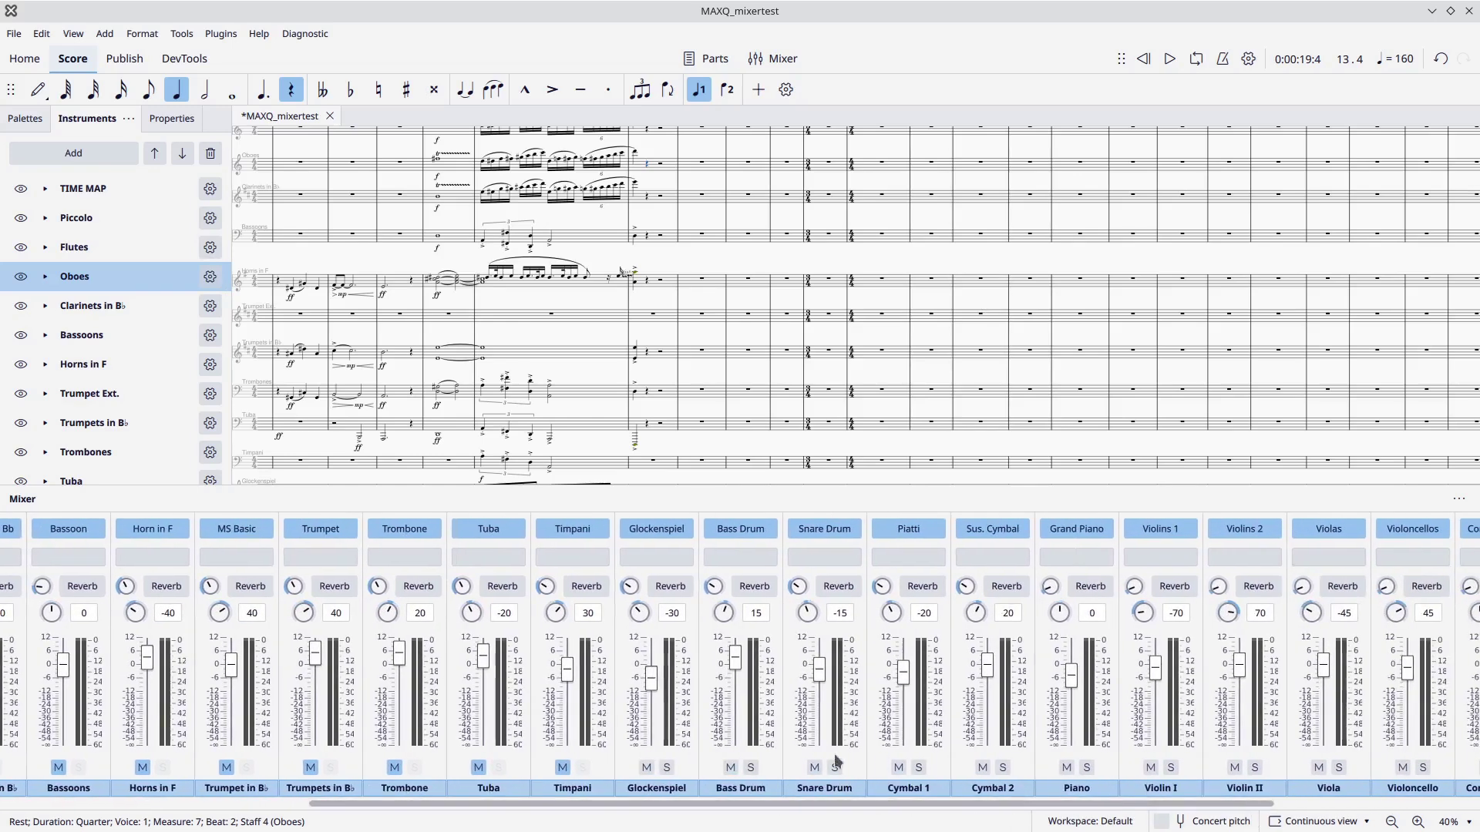
{"action": "left_click", "coordinate": [648, 768]}
{"action": "left_click", "coordinate": [730, 768]}
{"action": "left_click", "coordinate": [817, 769]}
{"action": "left_click", "coordinate": [899, 767]}
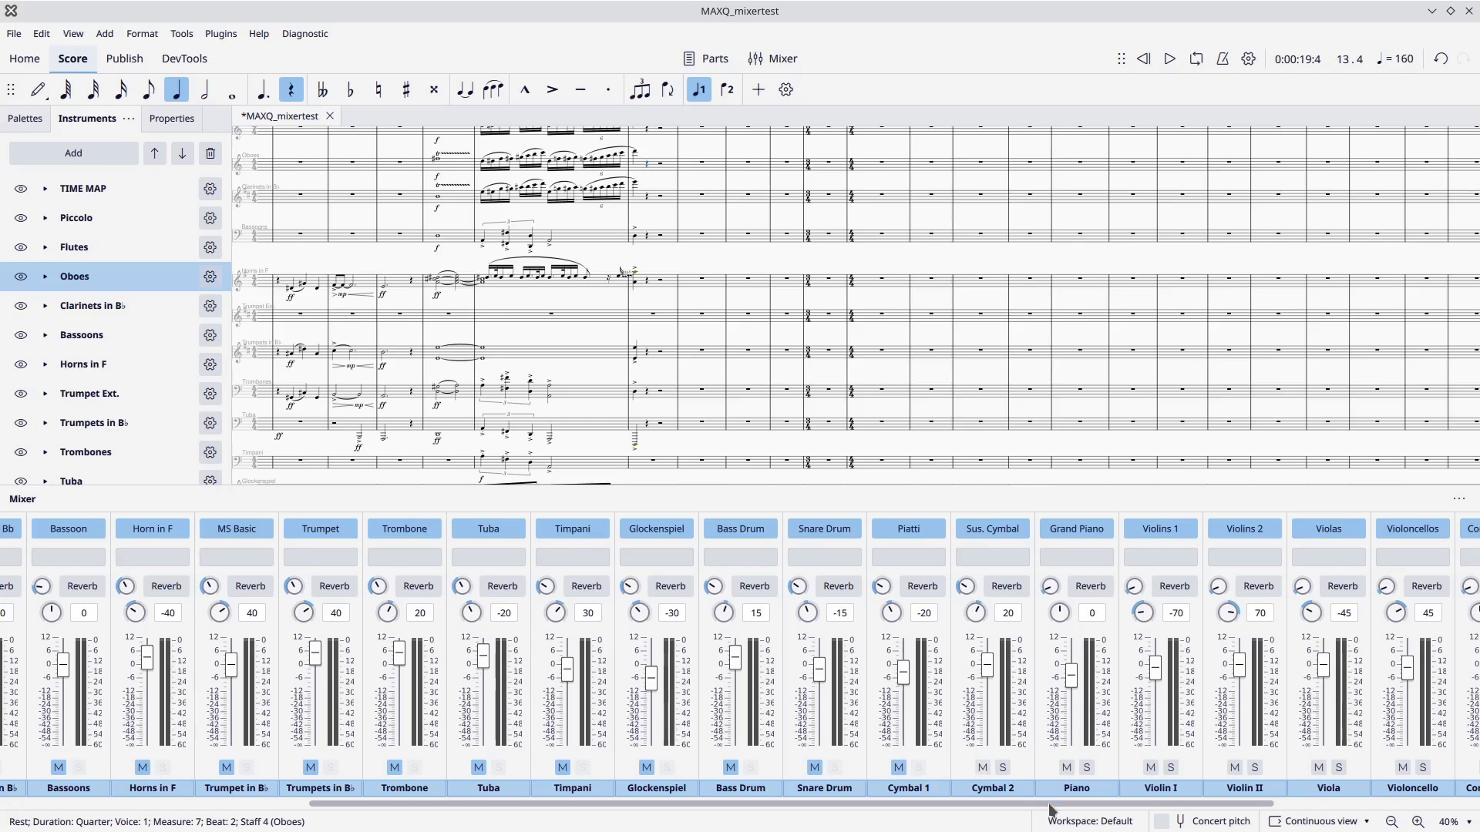
{"action": "scroll", "coordinate": [1051, 810], "scroll_direction": "right", "scroll_amount": 3}
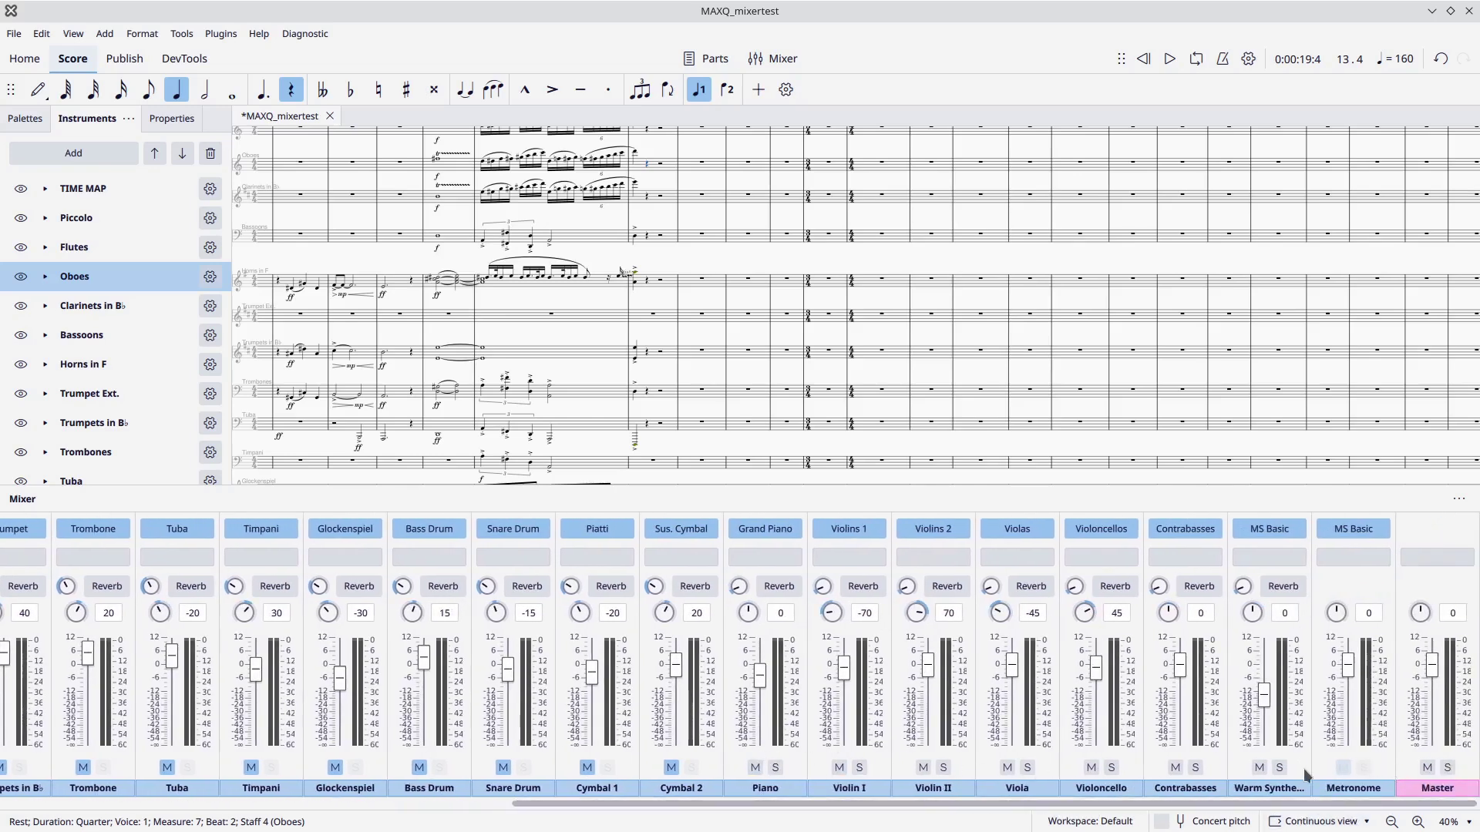
{"action": "left_click", "coordinate": [15, 34]}
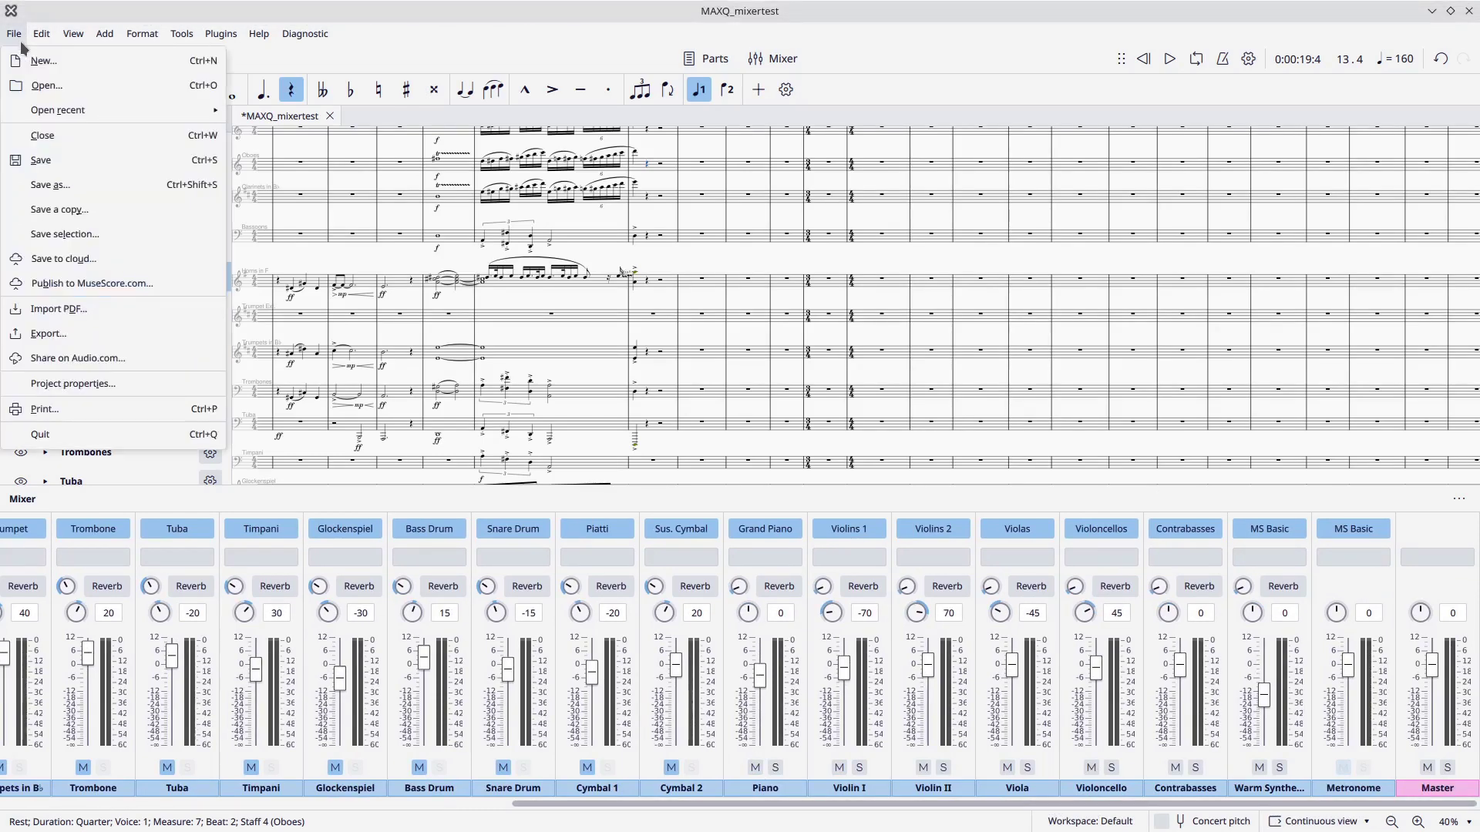
{"action": "left_click", "coordinate": [48, 334]}
{"action": "left_click", "coordinate": [901, 382]}
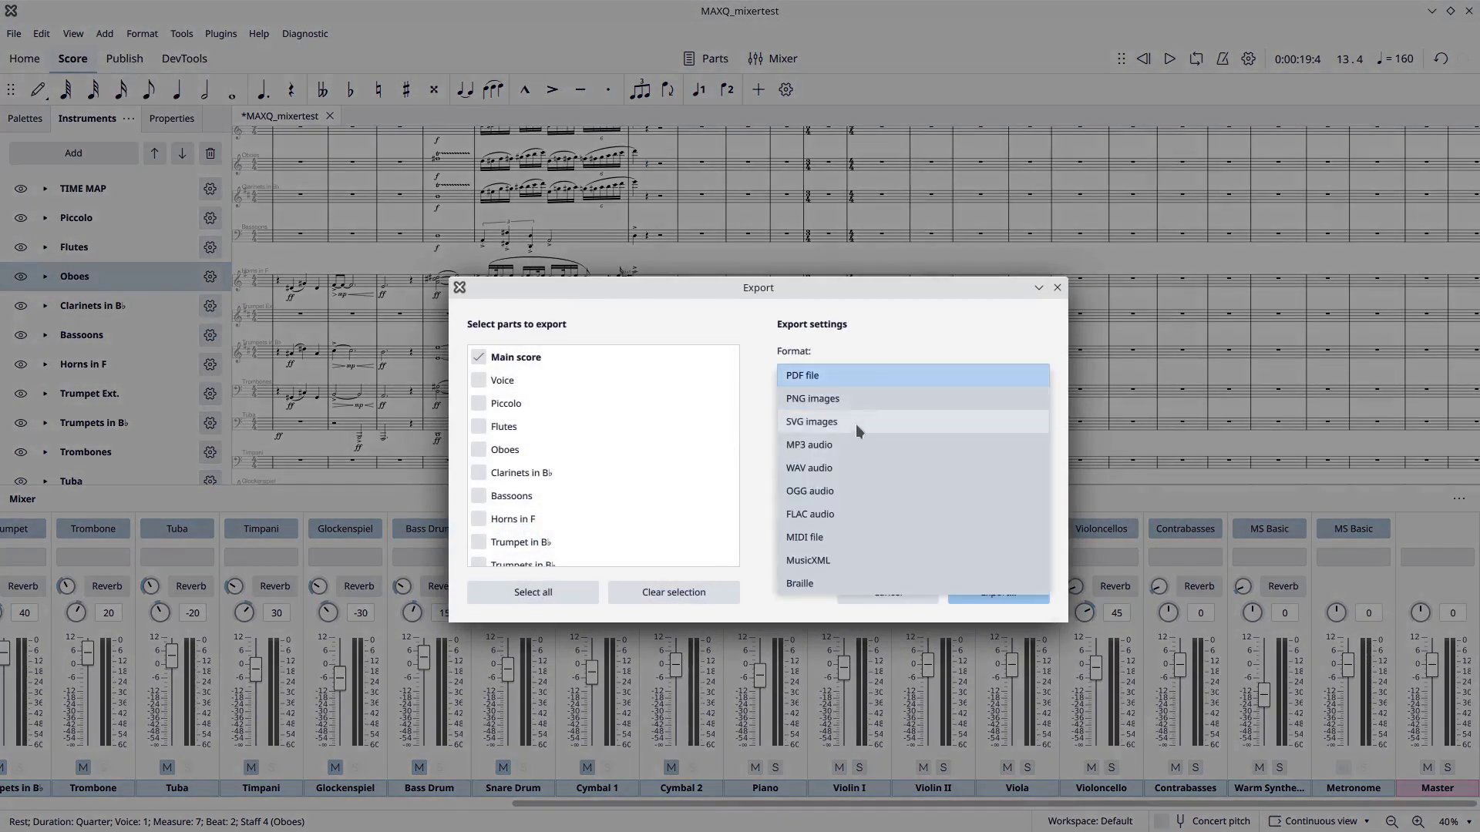
{"action": "left_click", "coordinate": [839, 467]}
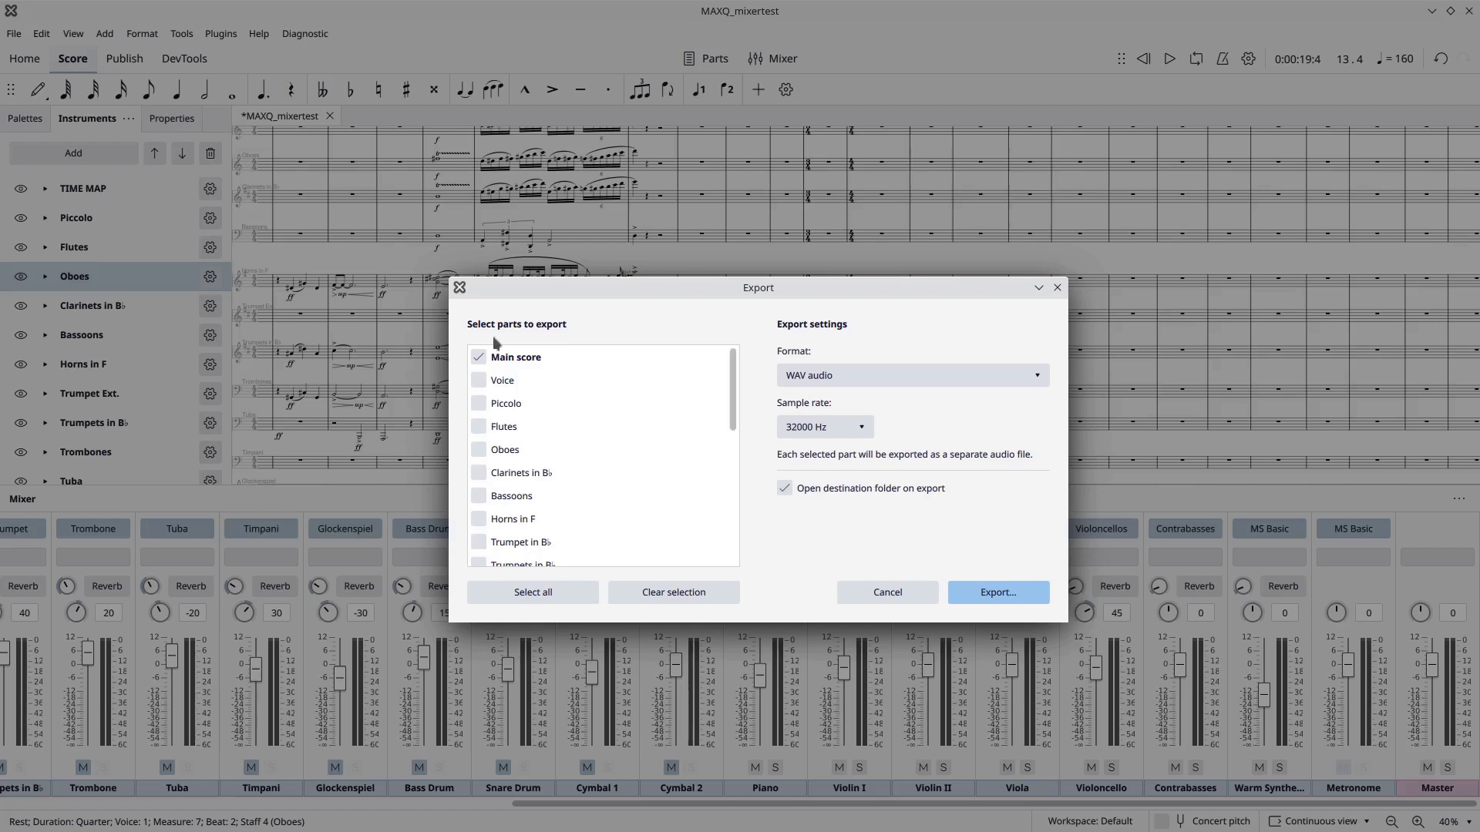
{"action": "left_click", "coordinate": [1058, 288]}
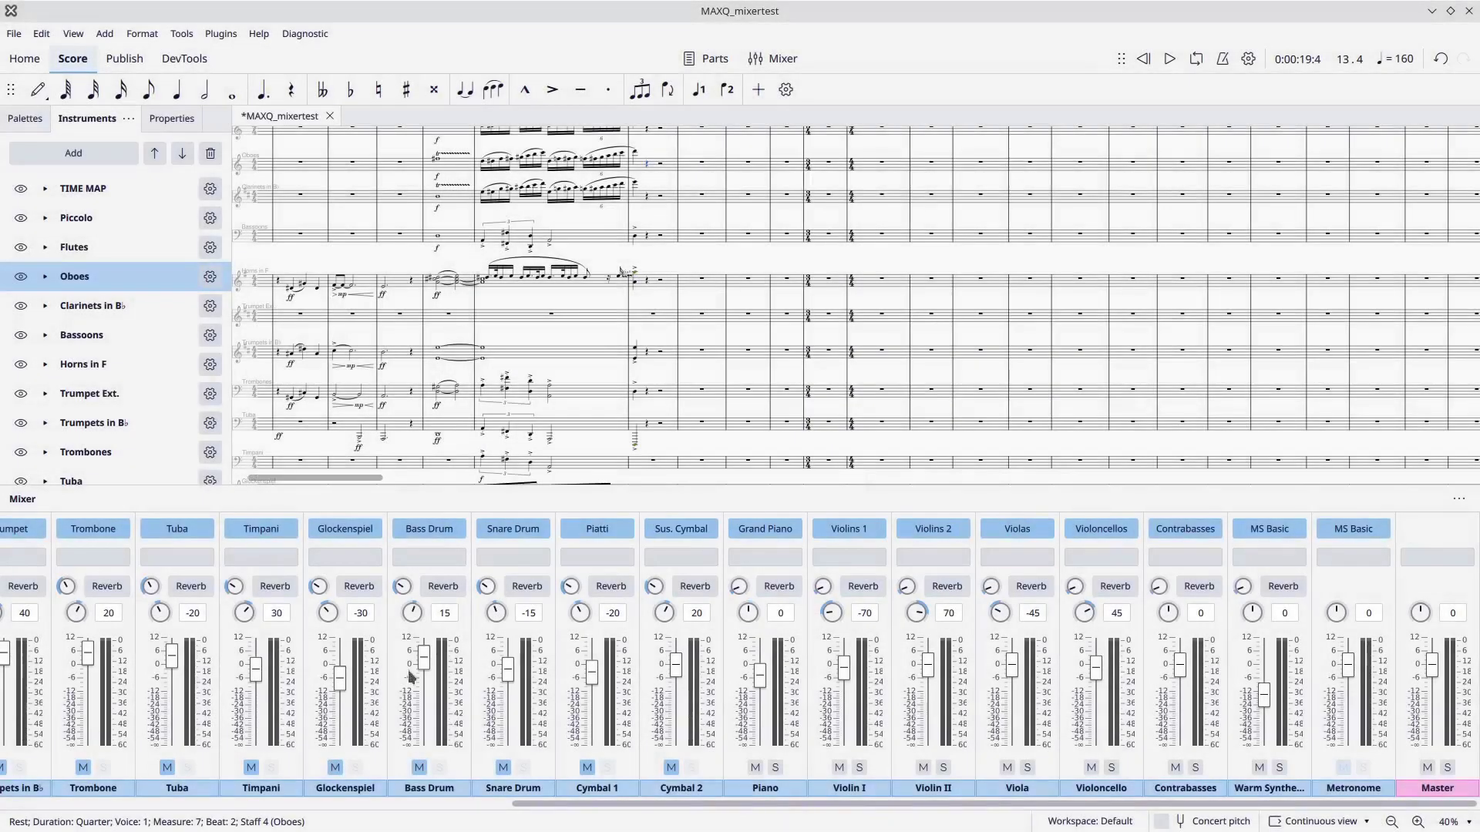
- Mute the Contrabasses, Violoncello, Viola, Violin II, Violin I and Piano channels
{"action": "left_click", "coordinate": [1174, 768]}
{"action": "left_click", "coordinate": [1090, 768]}
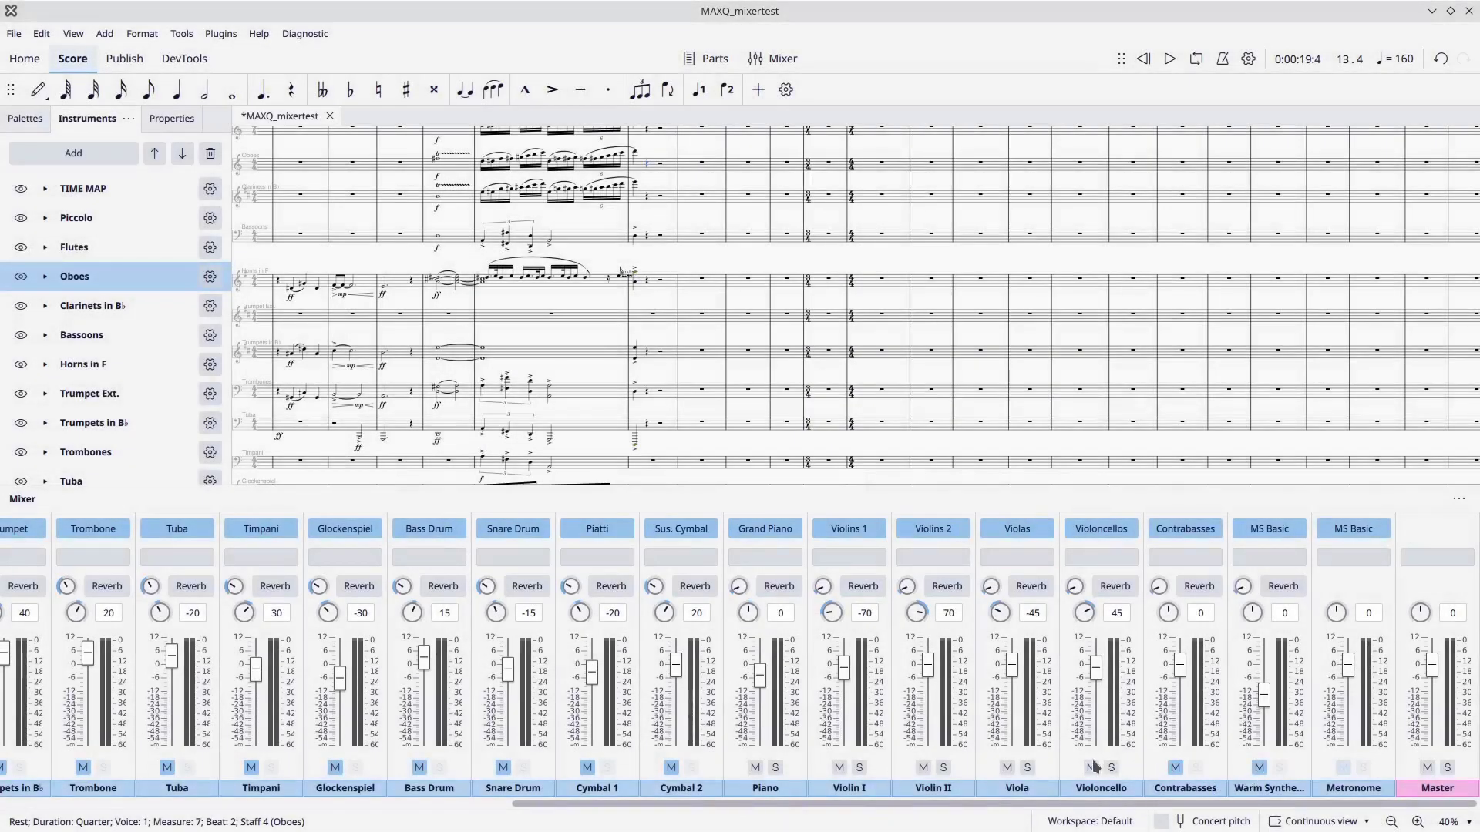
{"action": "left_click", "coordinate": [1007, 767]}
{"action": "left_click", "coordinate": [923, 767]}
{"action": "left_click", "coordinate": [839, 768]}
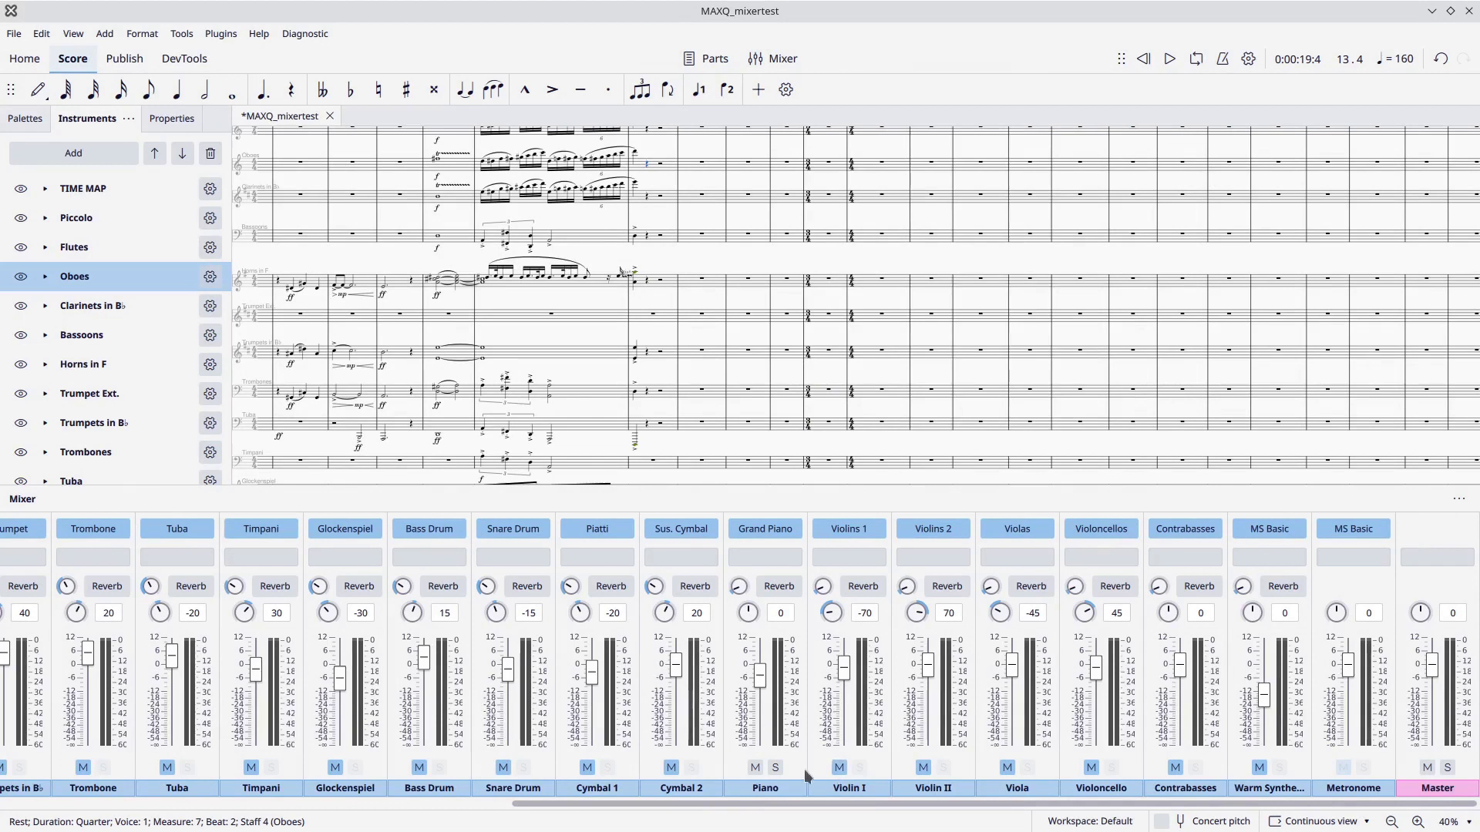
{"action": "left_click", "coordinate": [755, 767]}
- Unmute the percussion channels from Cymbal 2 to Timpani, then quit MuseScore without saving
{"action": "left_click", "coordinate": [671, 768]}
{"action": "left_click", "coordinate": [588, 768]}
{"action": "left_click", "coordinate": [504, 767]}
{"action": "left_click", "coordinate": [420, 768]}
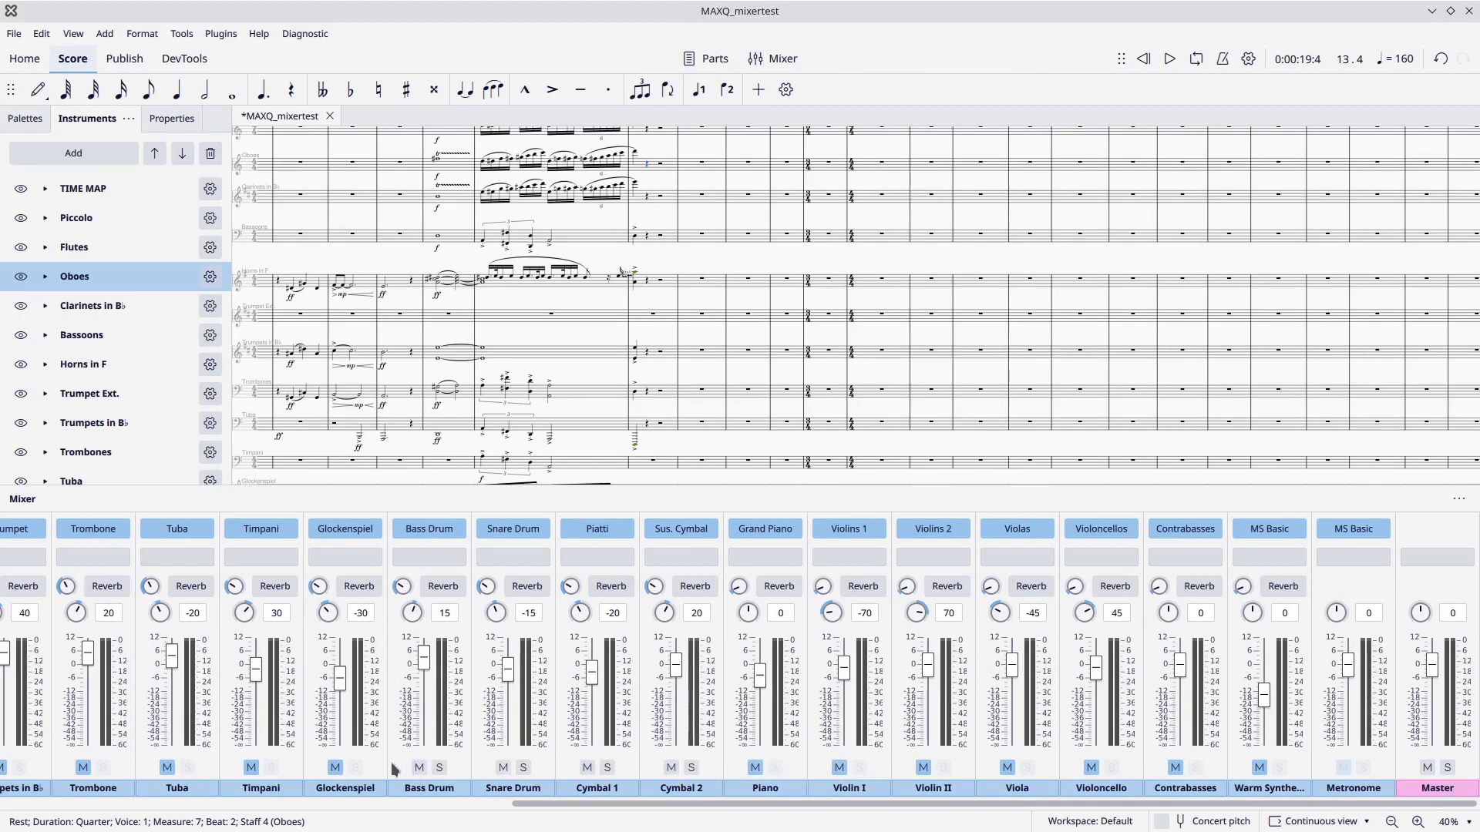
{"action": "left_click", "coordinate": [336, 768]}
{"action": "left_click", "coordinate": [251, 768]}
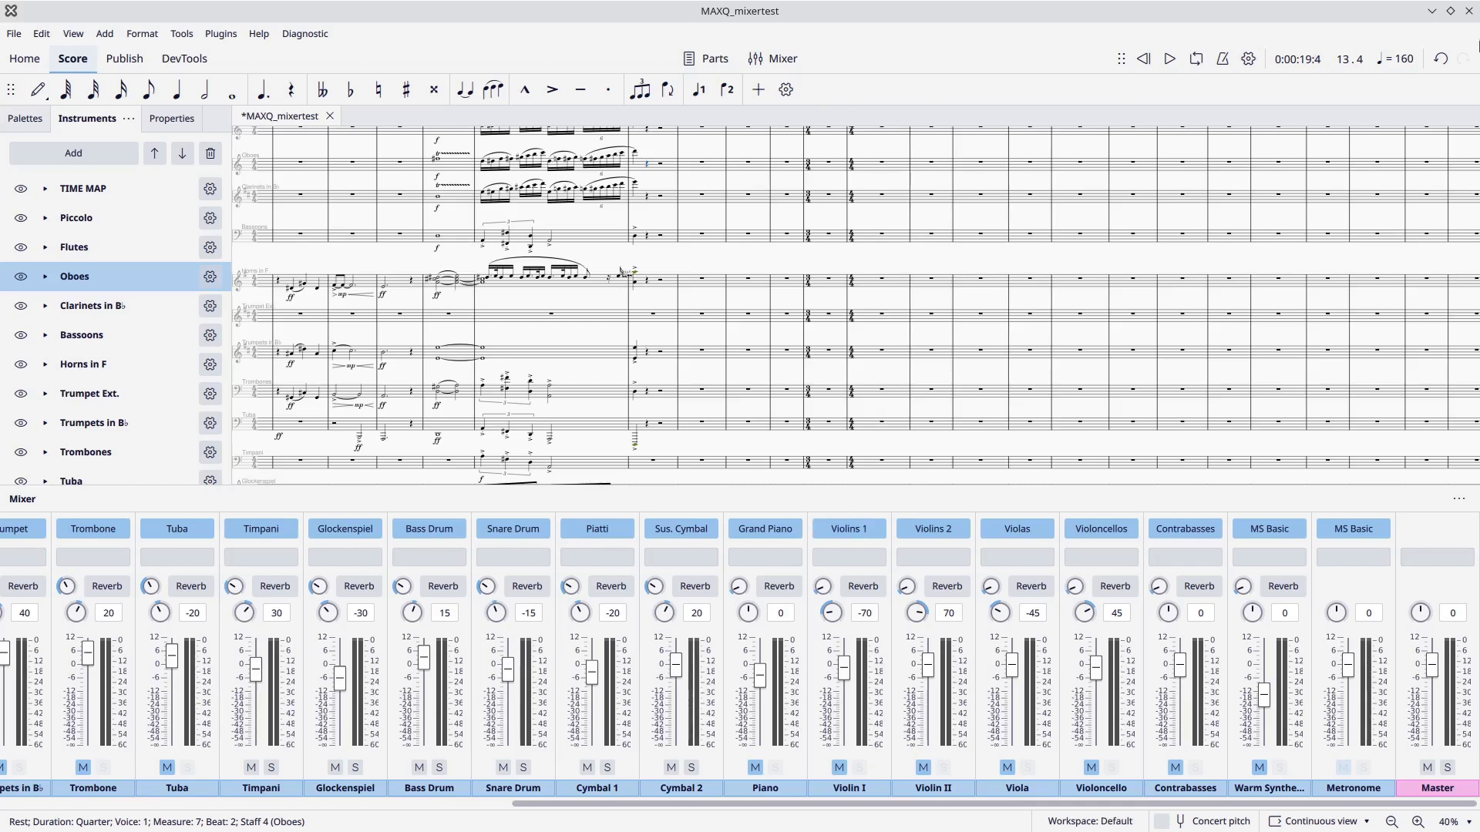
{"action": "left_click", "coordinate": [1468, 11]}
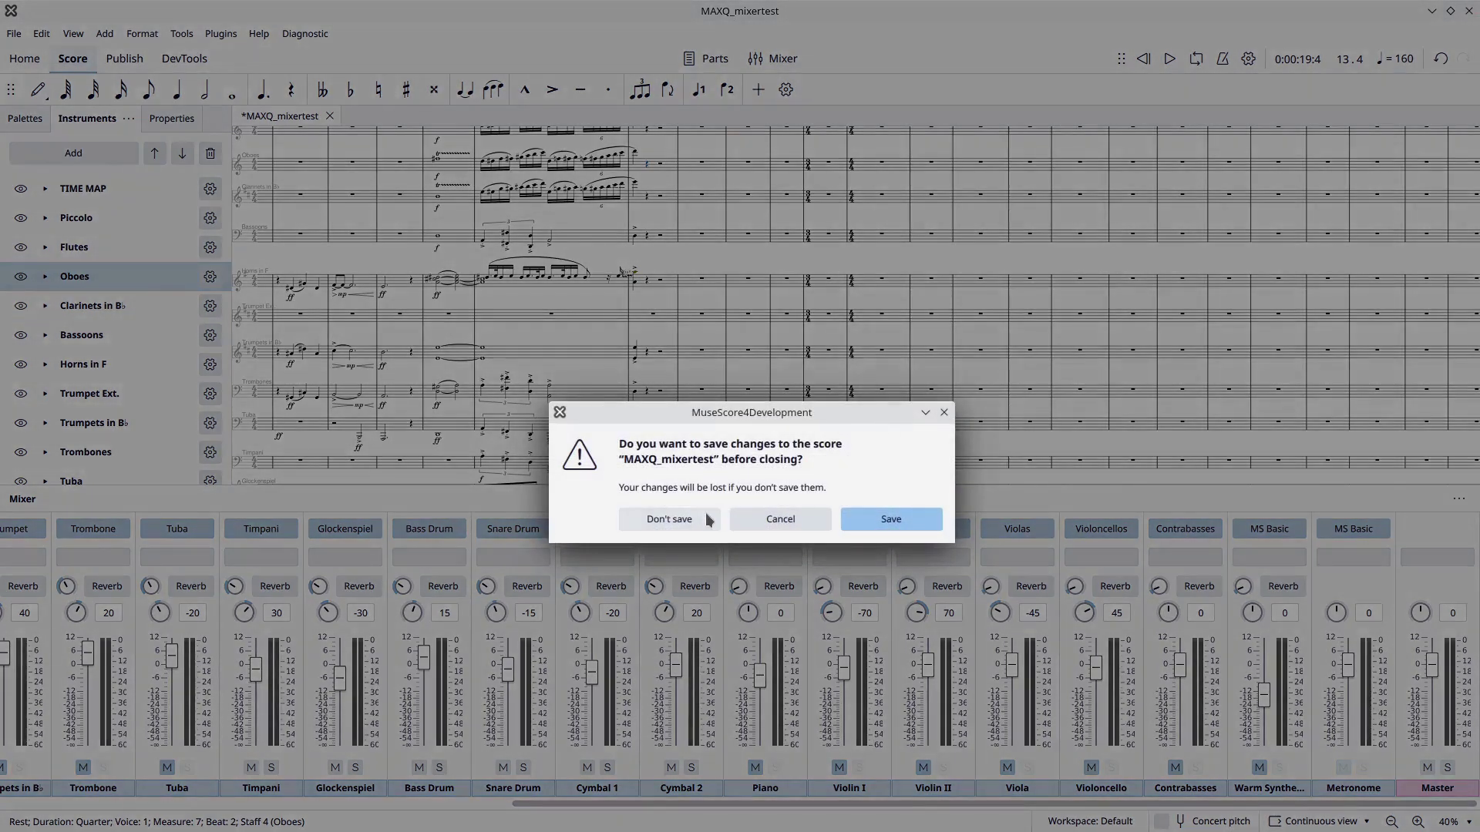
{"action": "left_click", "coordinate": [703, 514]}
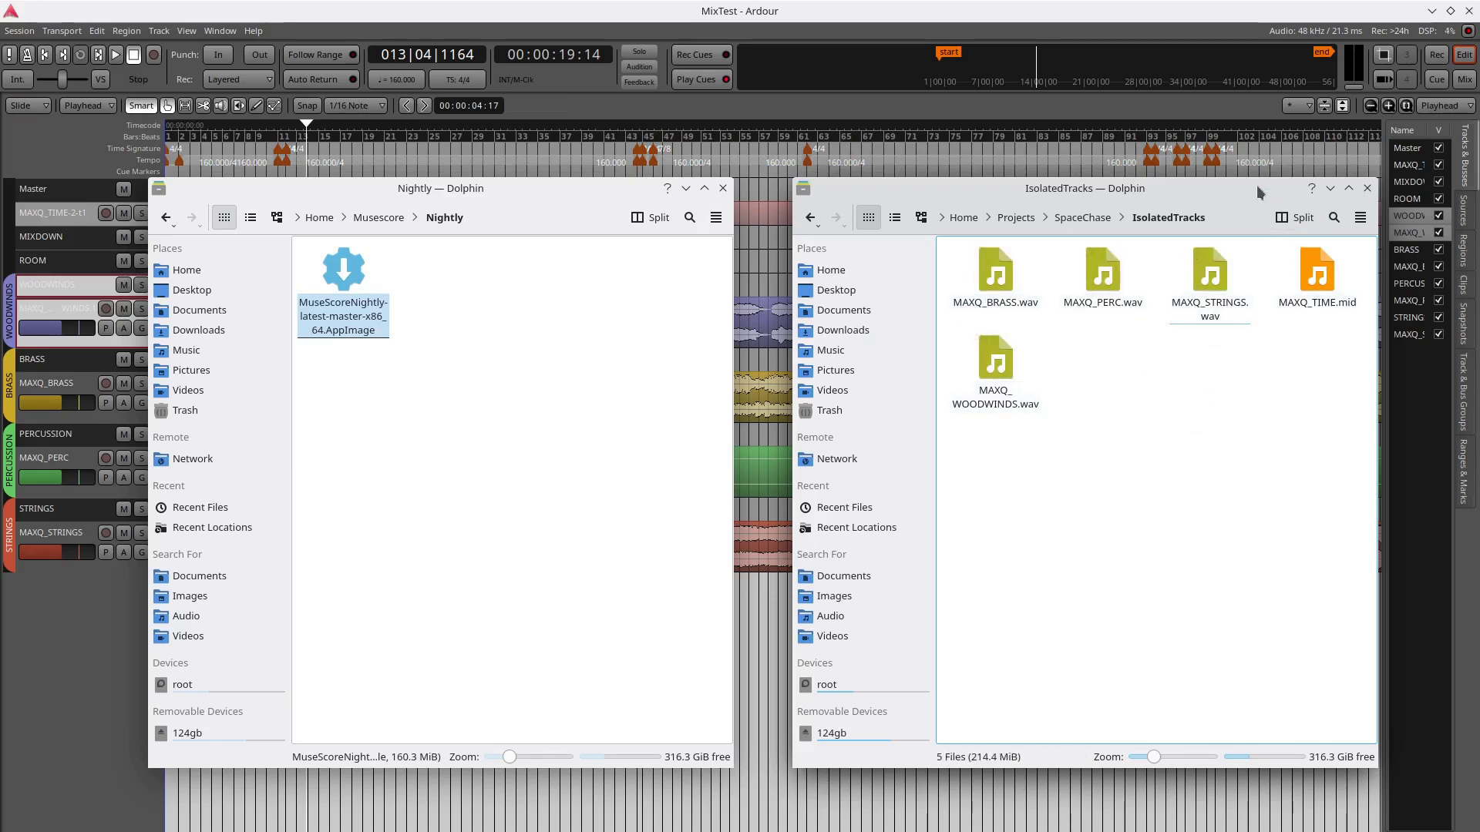
- Move the IsolatedTracks Dolphin window aside and minimize it to reveal Ardour
{"action": "left_click_drag", "start_coordinate": [1258, 191], "coordinate": [1040, 159]}
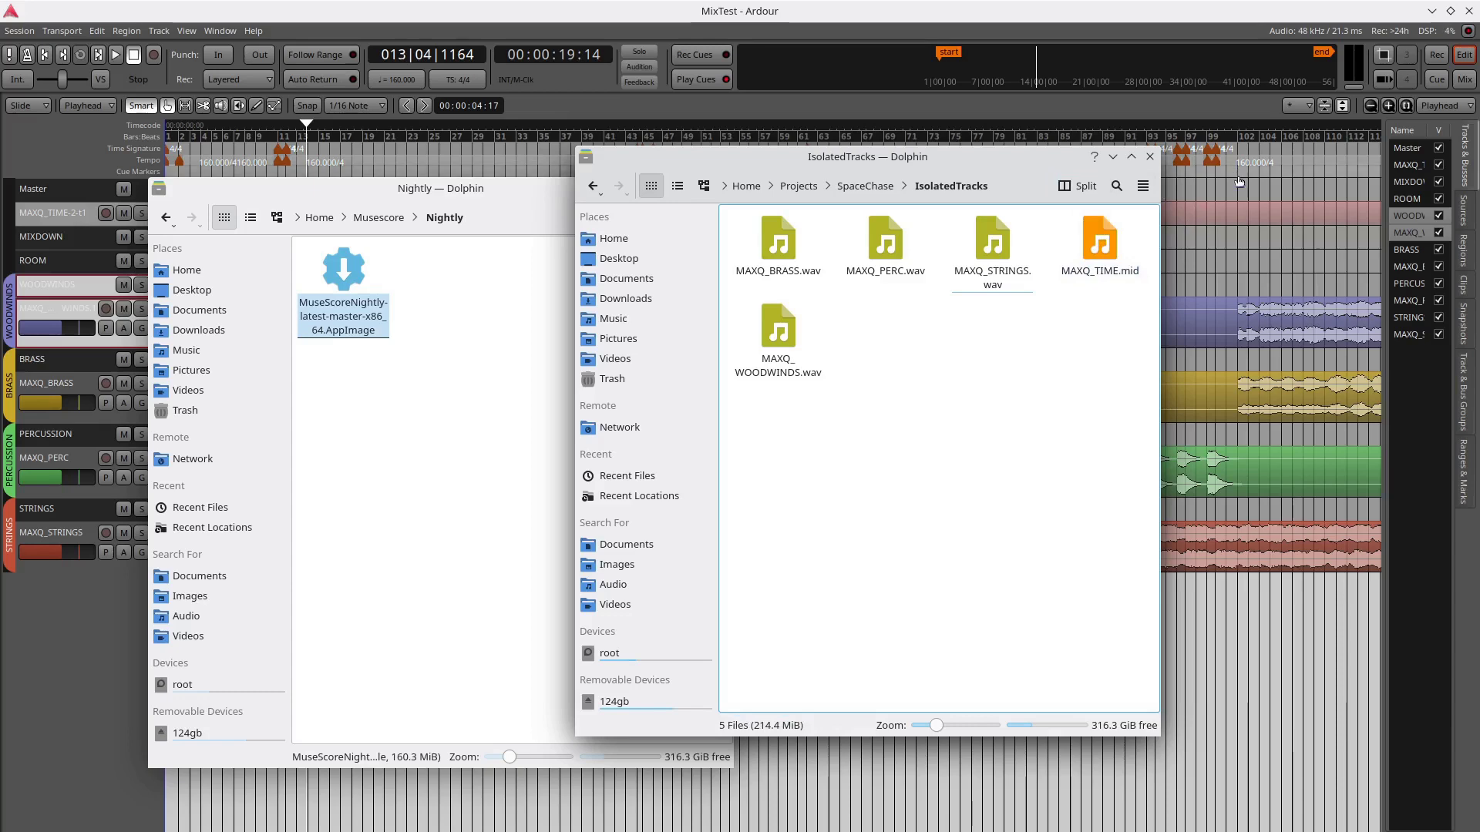
{"action": "left_click_drag", "start_coordinate": [1085, 160], "coordinate": [1146, 265]}
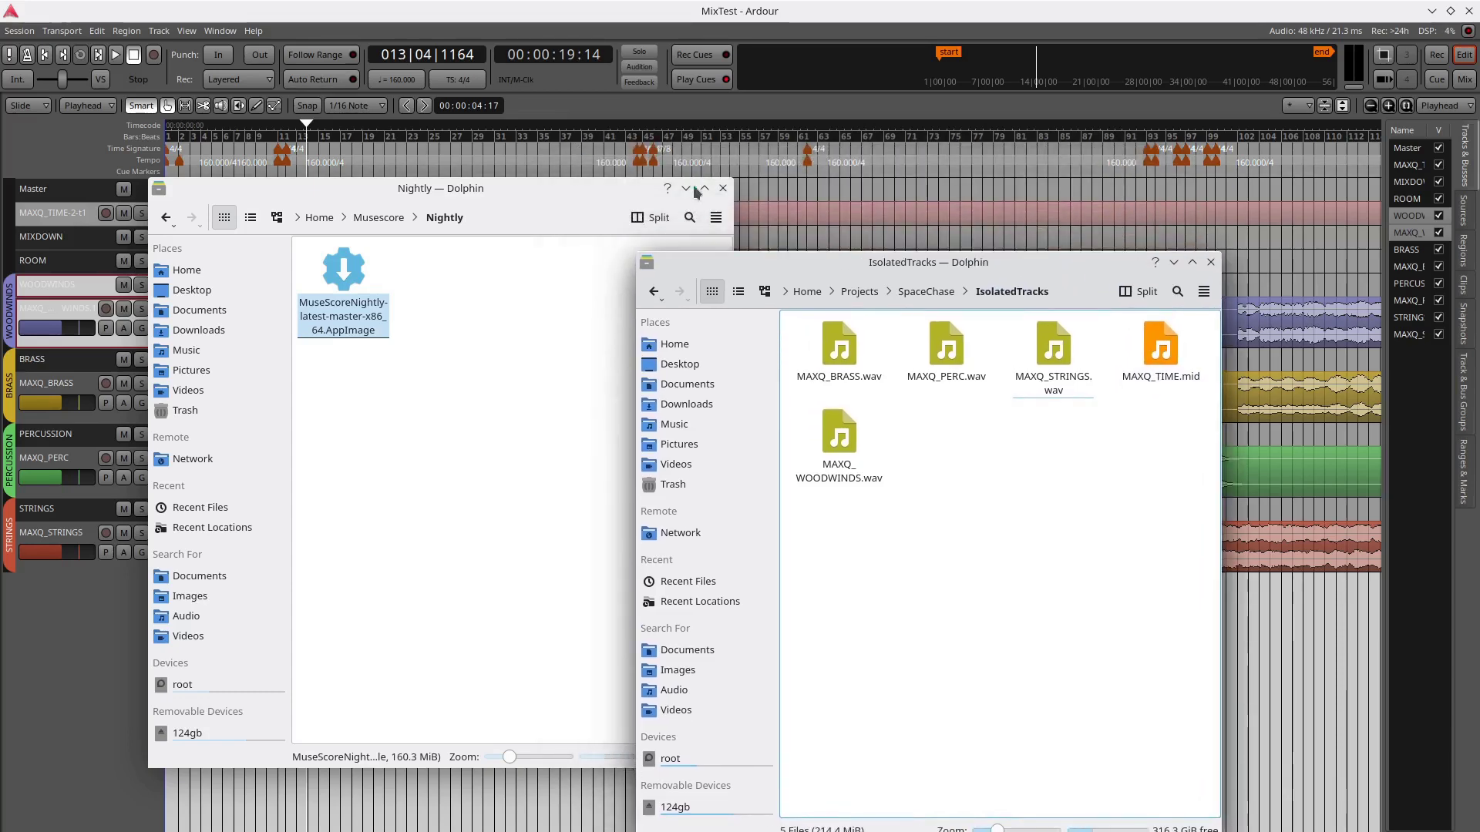
{"action": "left_click", "coordinate": [1174, 262]}
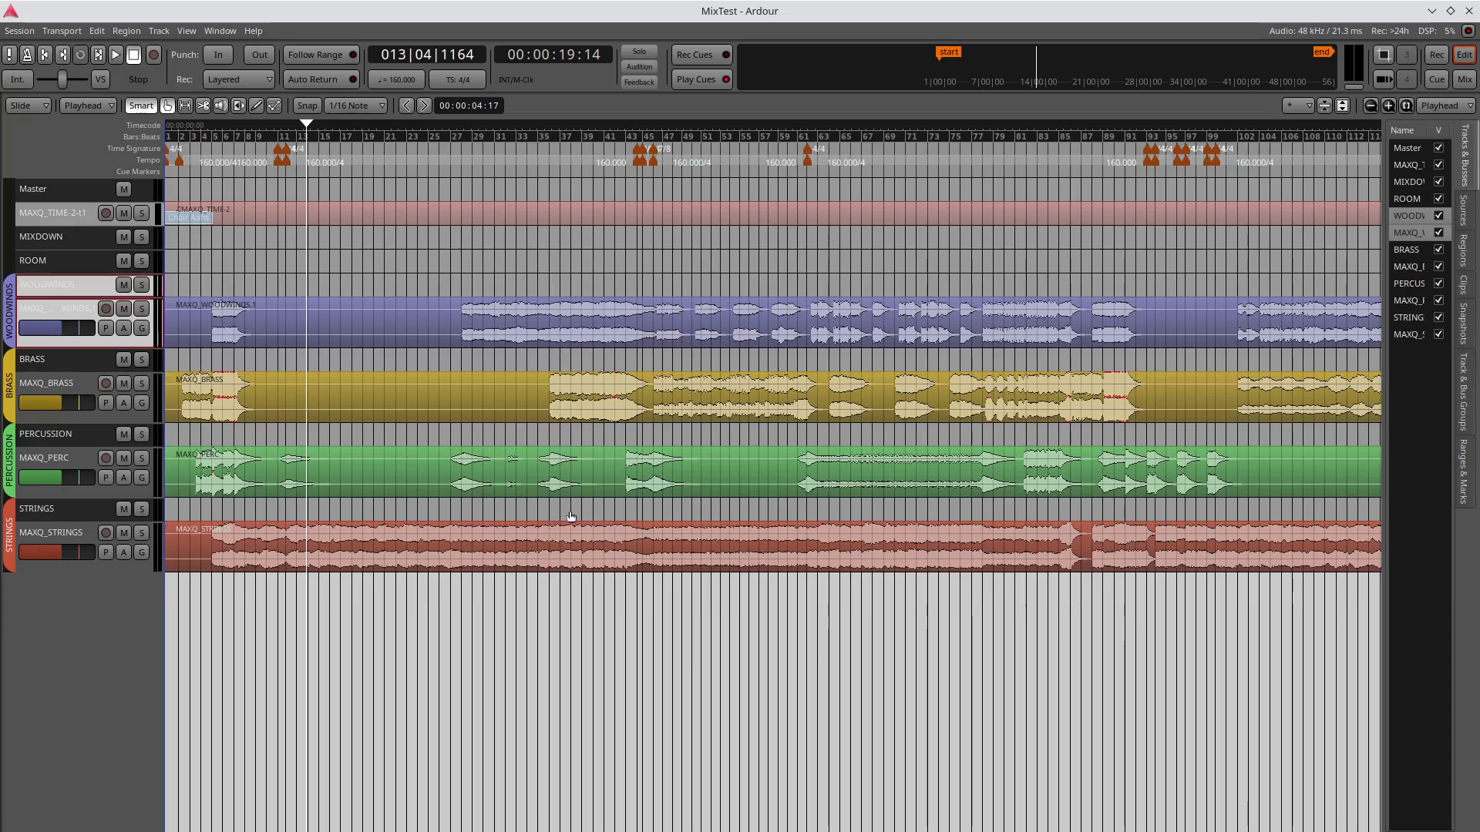
- Switch Ardour to the Mixer window and play the session from the start
{"action": "left_click", "coordinate": [1463, 79]}
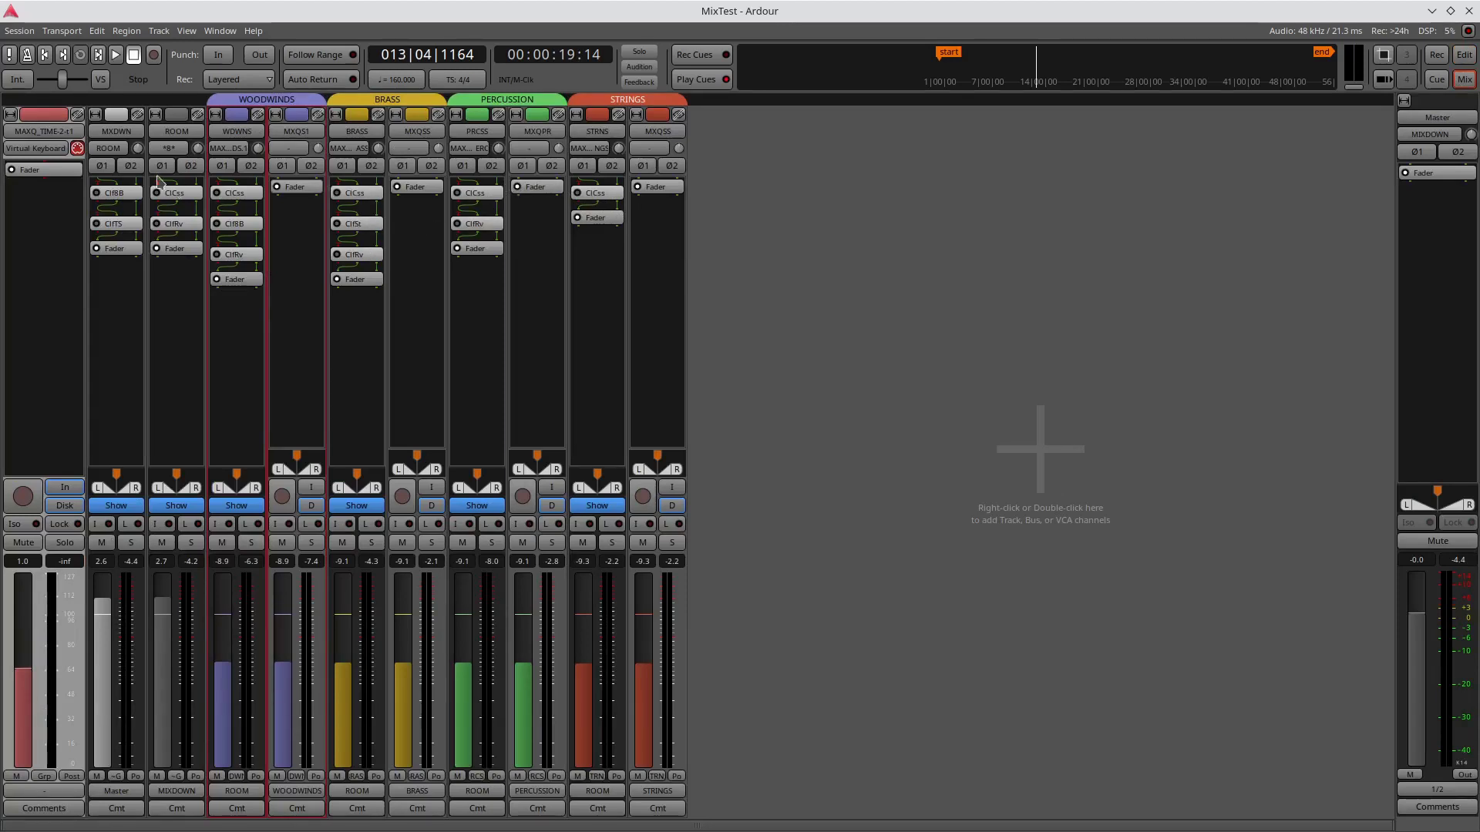
{"action": "left_click", "coordinate": [48, 60]}
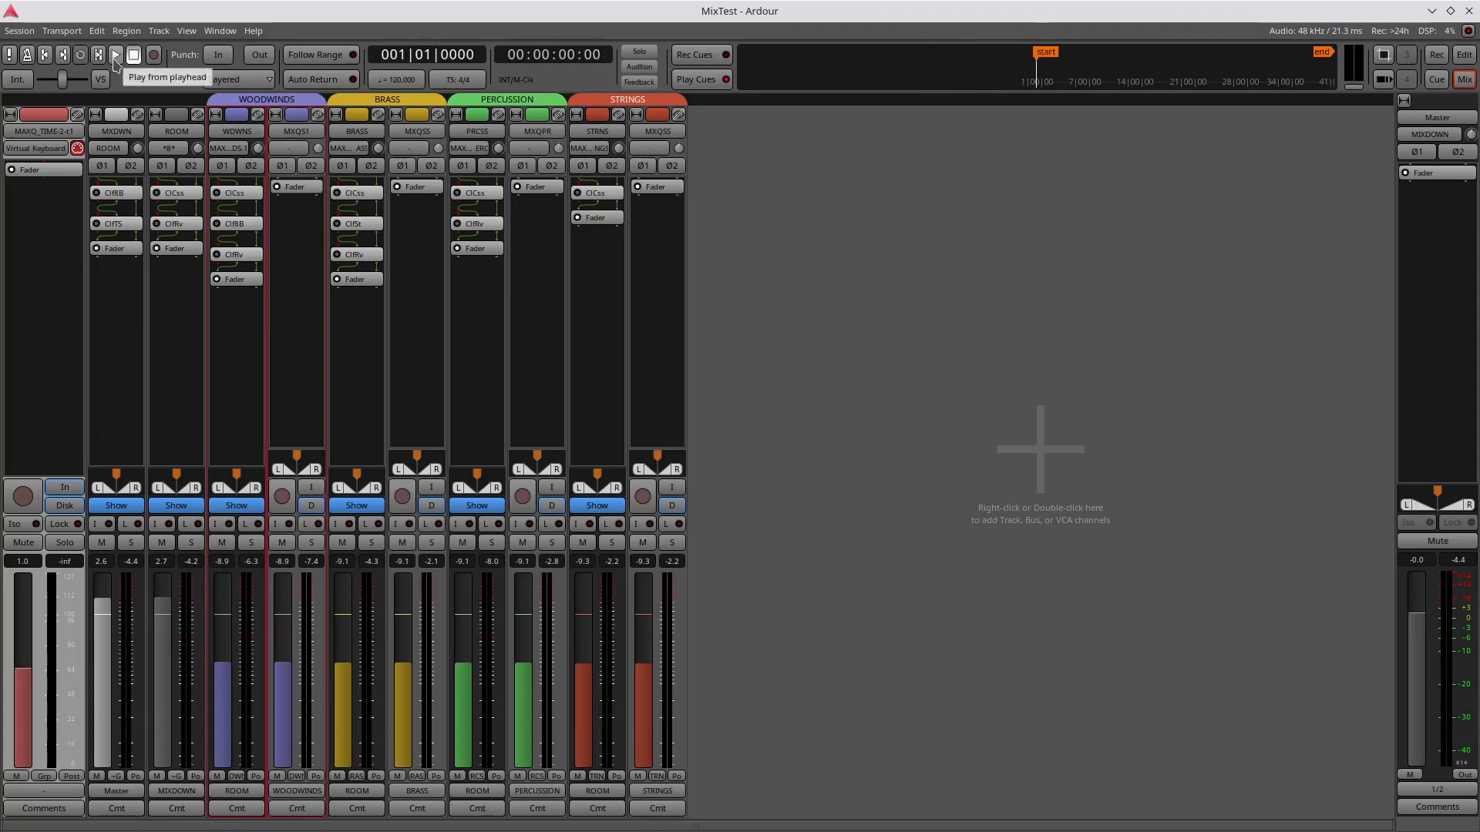
{"action": "left_click", "coordinate": [114, 58]}
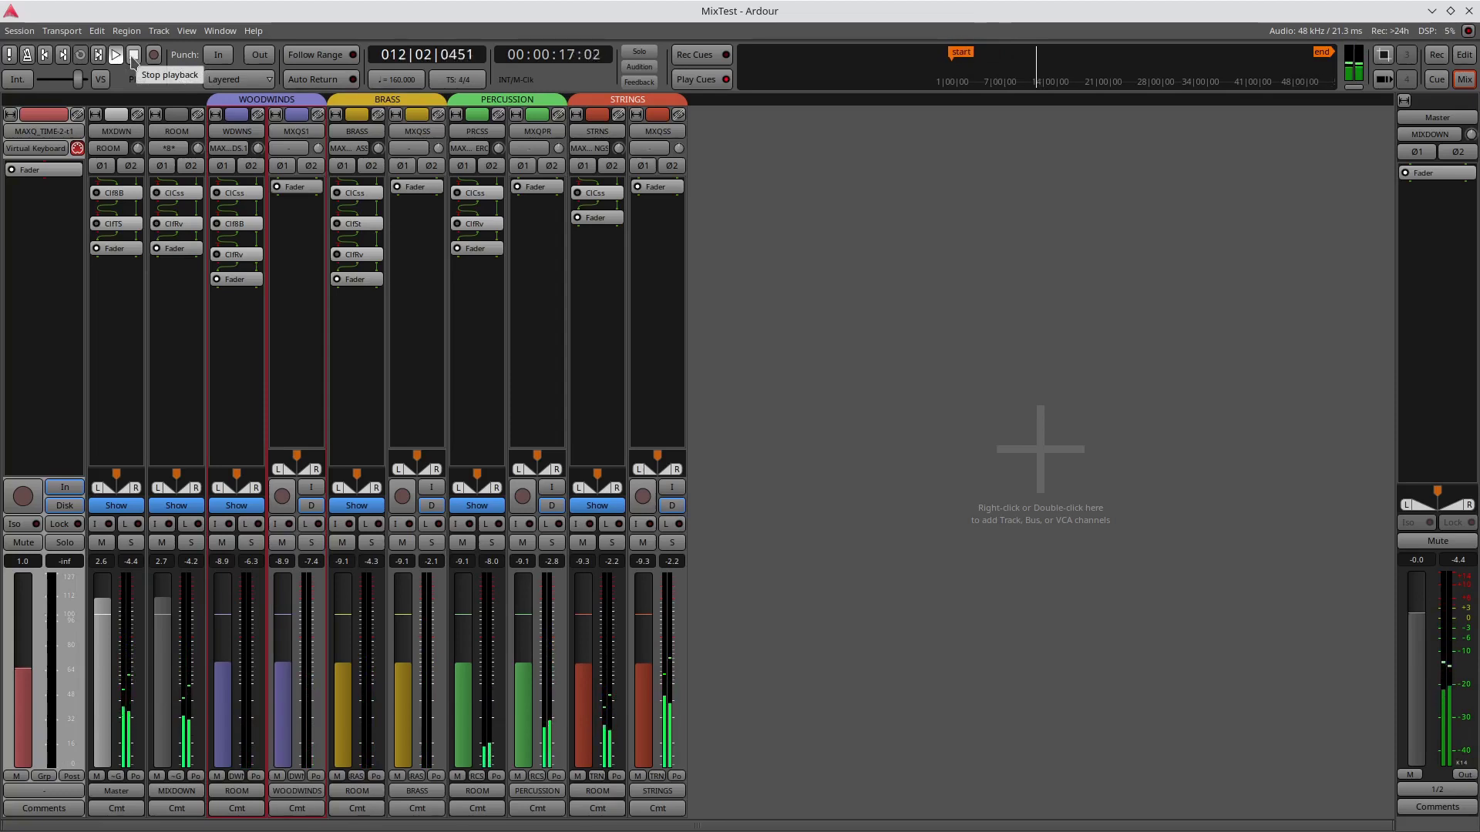
- Stop playback at 00:00:17:22 and inspect the percussion and woodwinds compressor plugins
{"action": "left_click", "coordinate": [134, 55]}
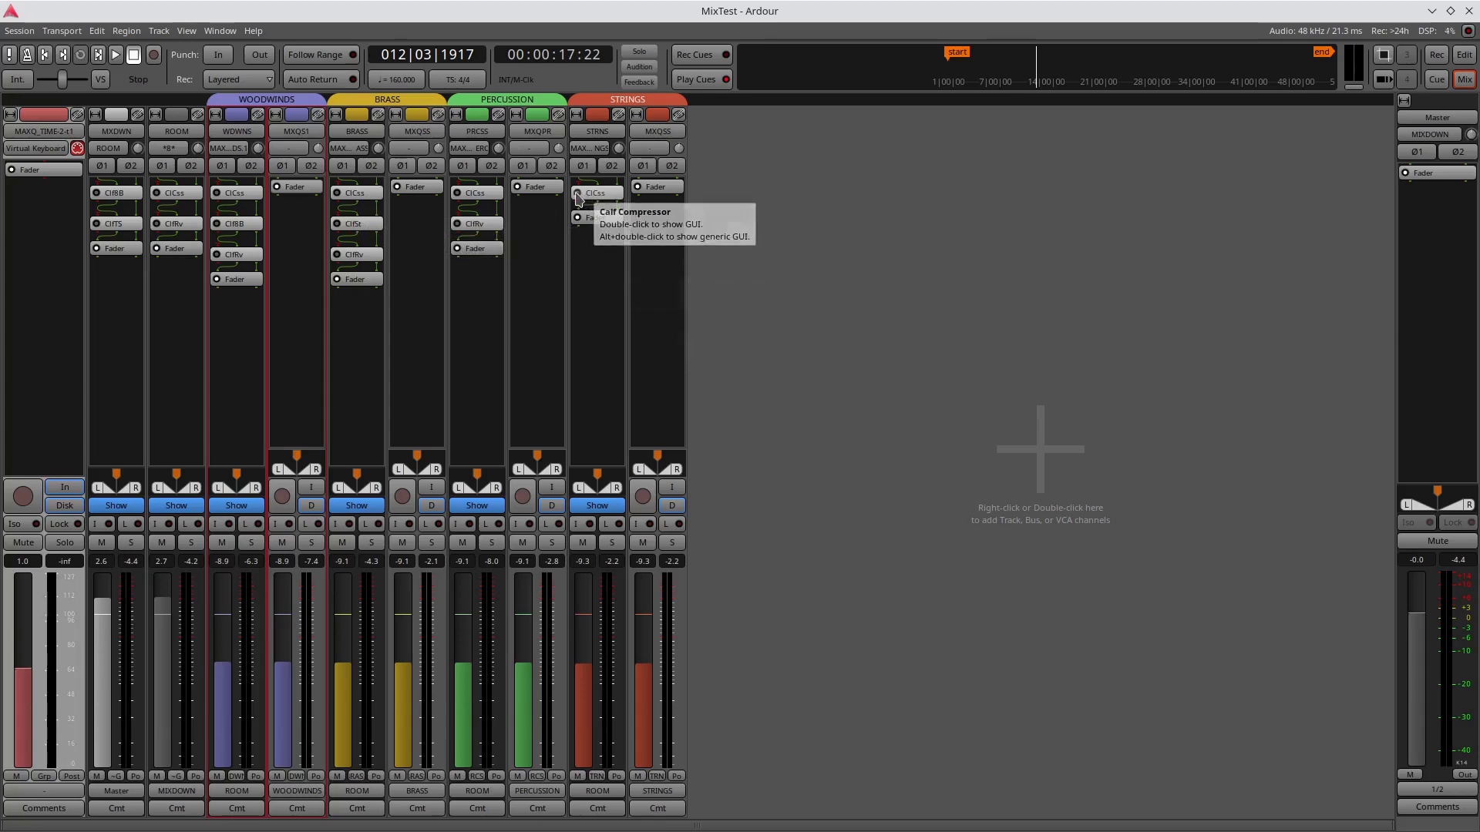
{"action": "left_click", "coordinate": [453, 195]}
{"action": "left_click", "coordinate": [471, 195]}
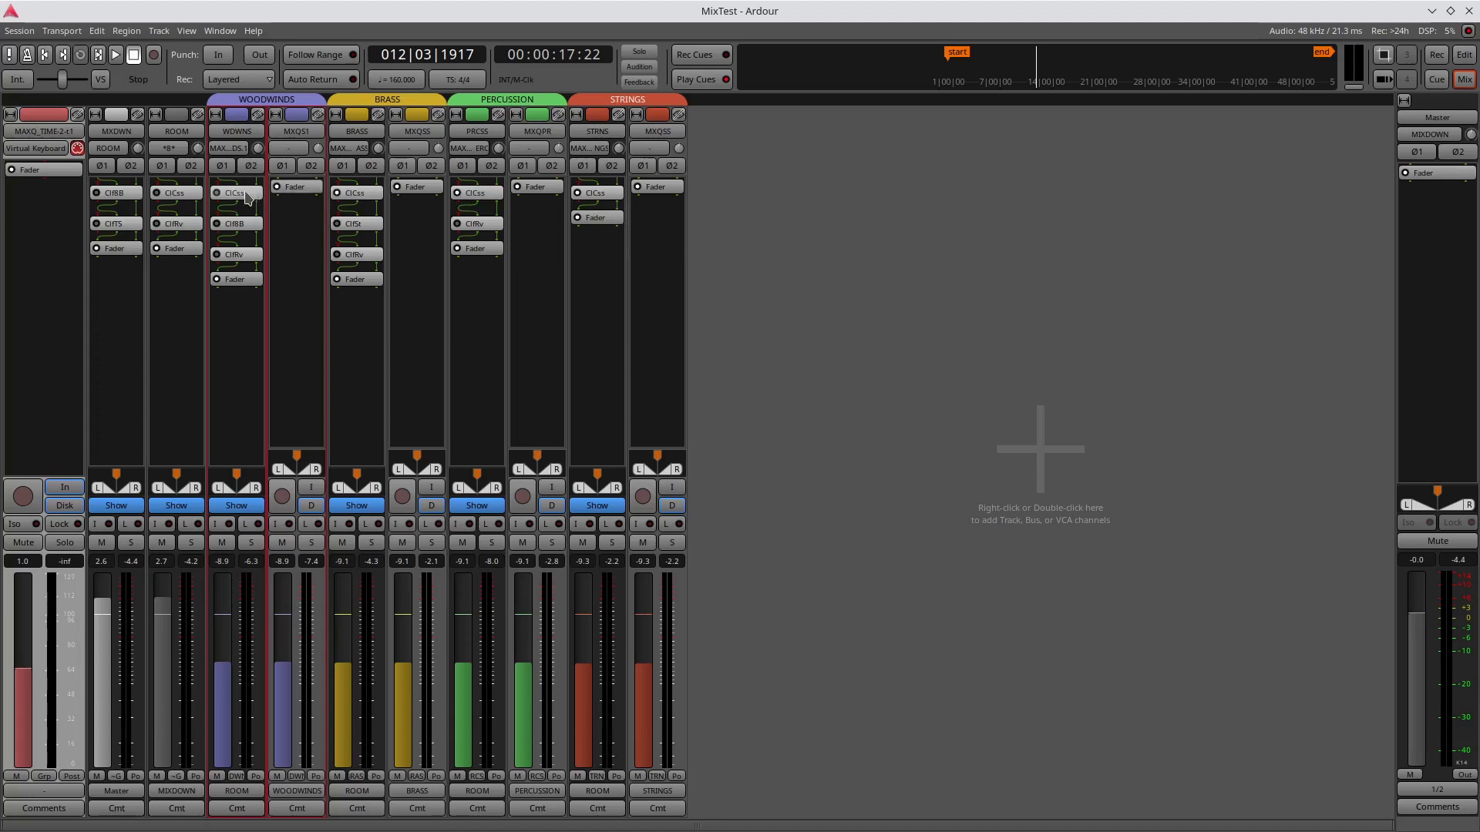
{"action": "left_click", "coordinate": [221, 195]}
- Check the percussion and woodwinds reverbs, then deactivate the WOODWINDS Calf 8-band equalizer
{"action": "left_click", "coordinate": [460, 229]}
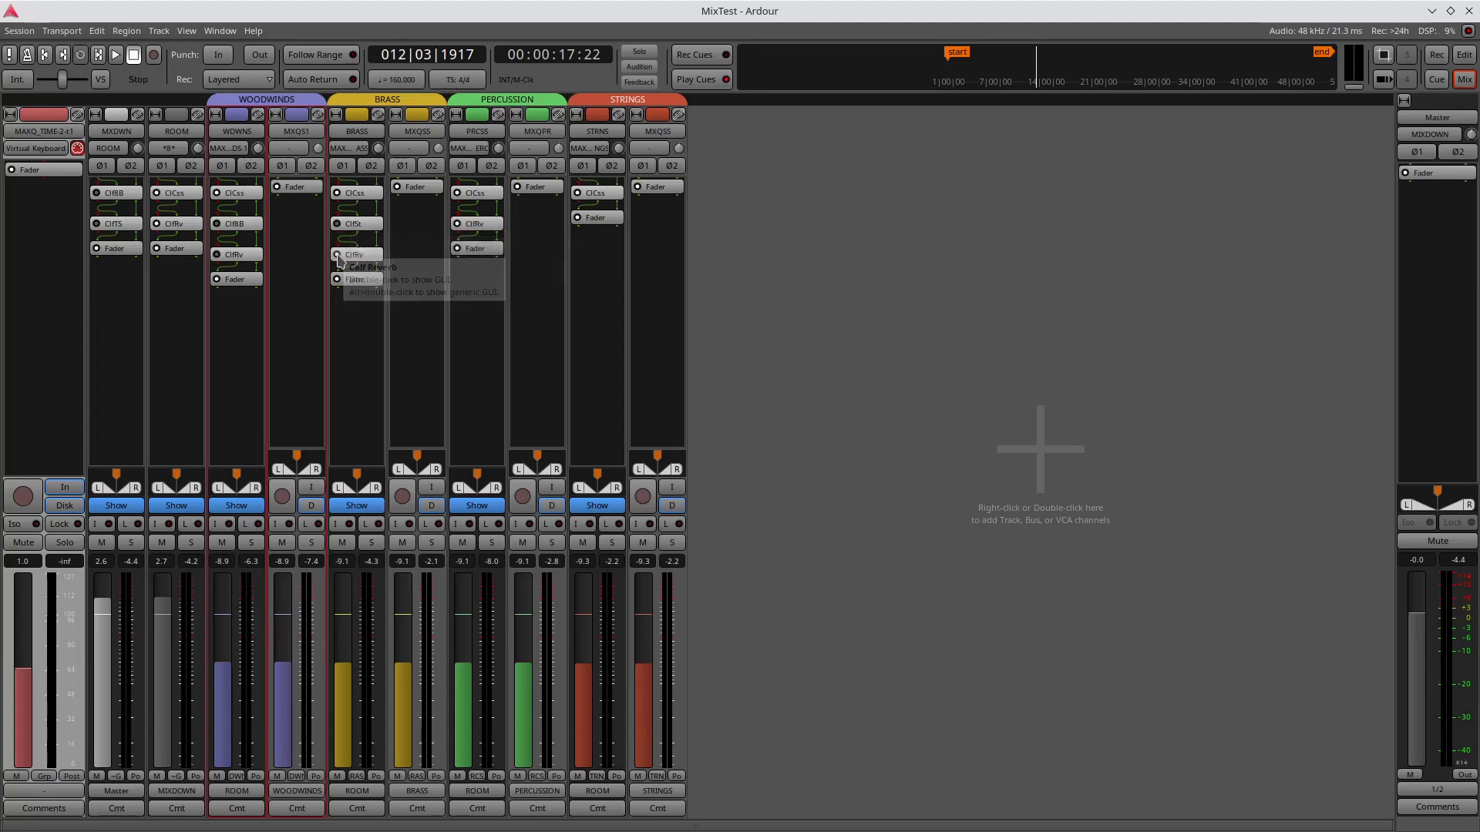
{"action": "left_click", "coordinate": [217, 257]}
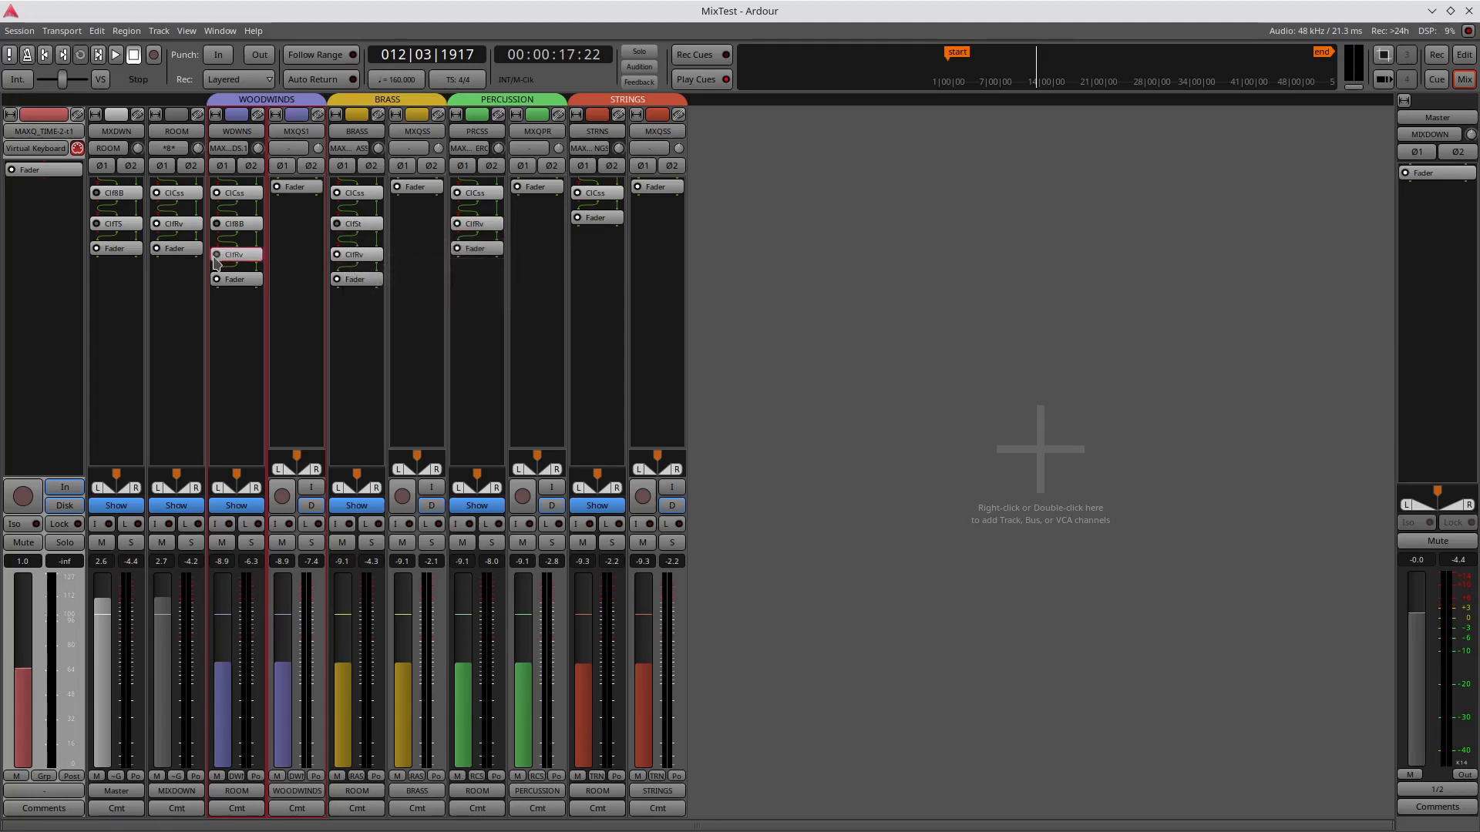
{"action": "left_click", "coordinate": [249, 341]}
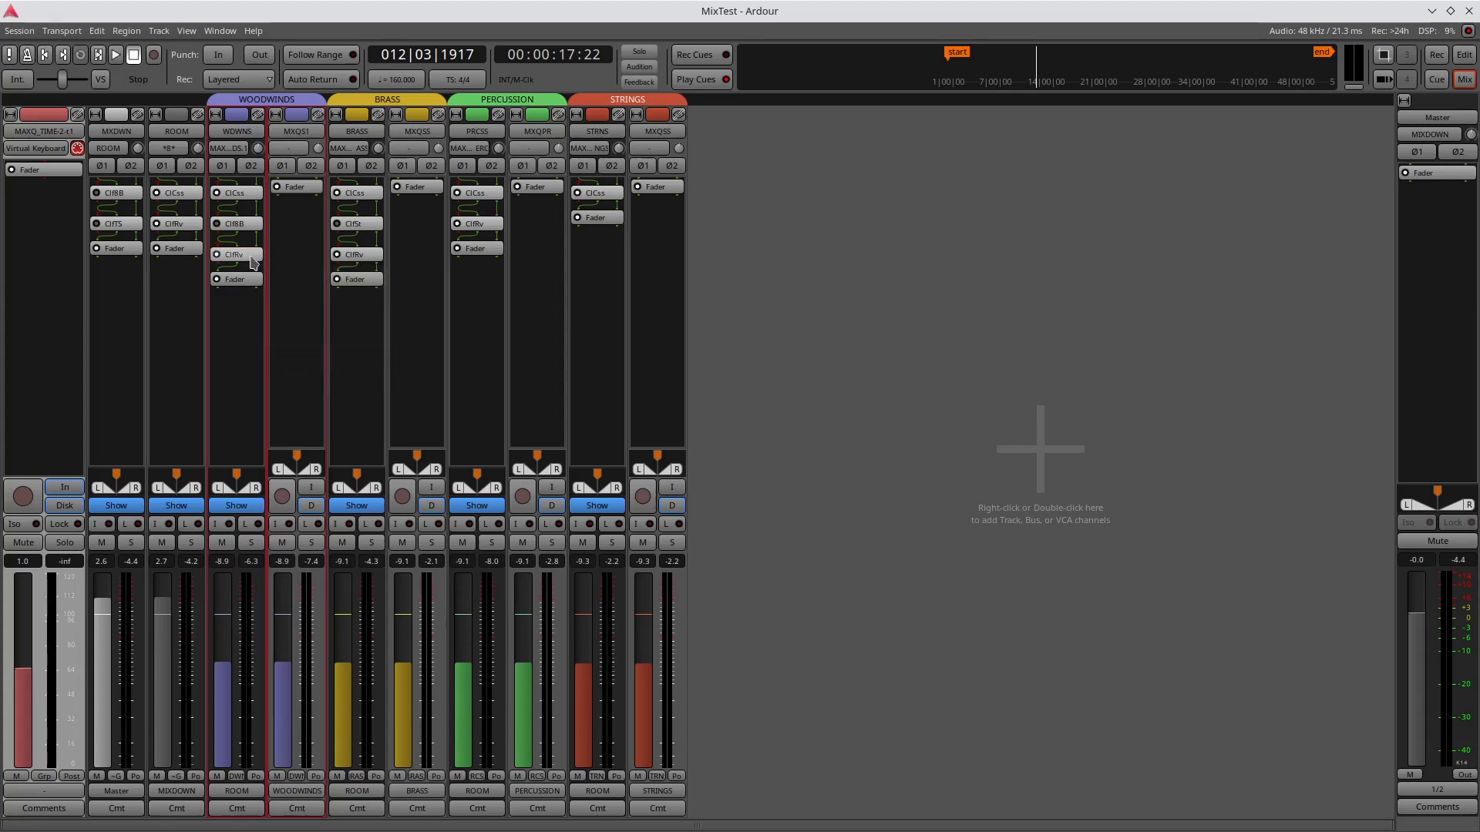
{"action": "left_click", "coordinate": [216, 224]}
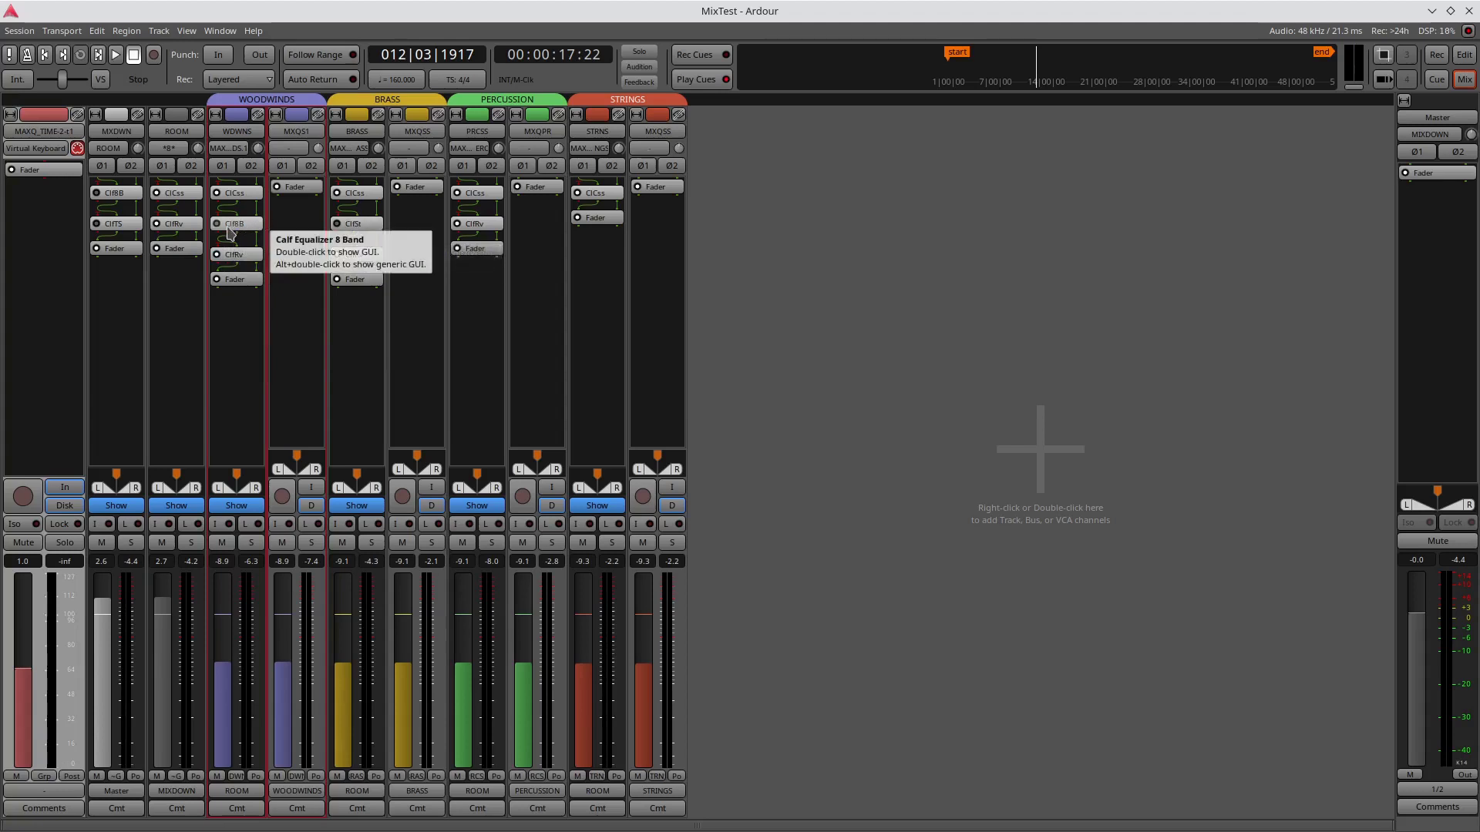
{"action": "left_click", "coordinate": [245, 226]}
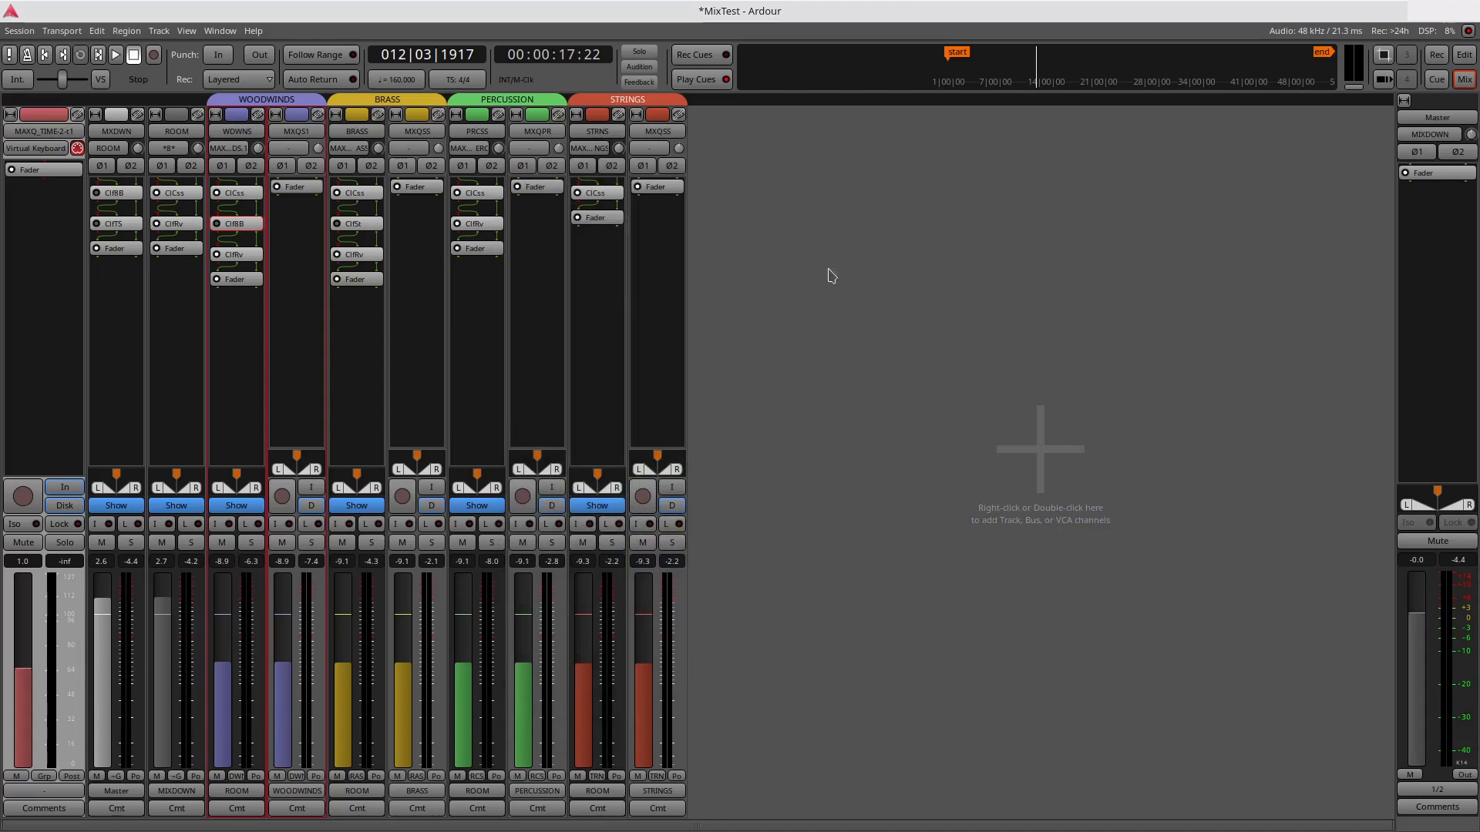
{"action": "left_click", "coordinate": [209, 275]}
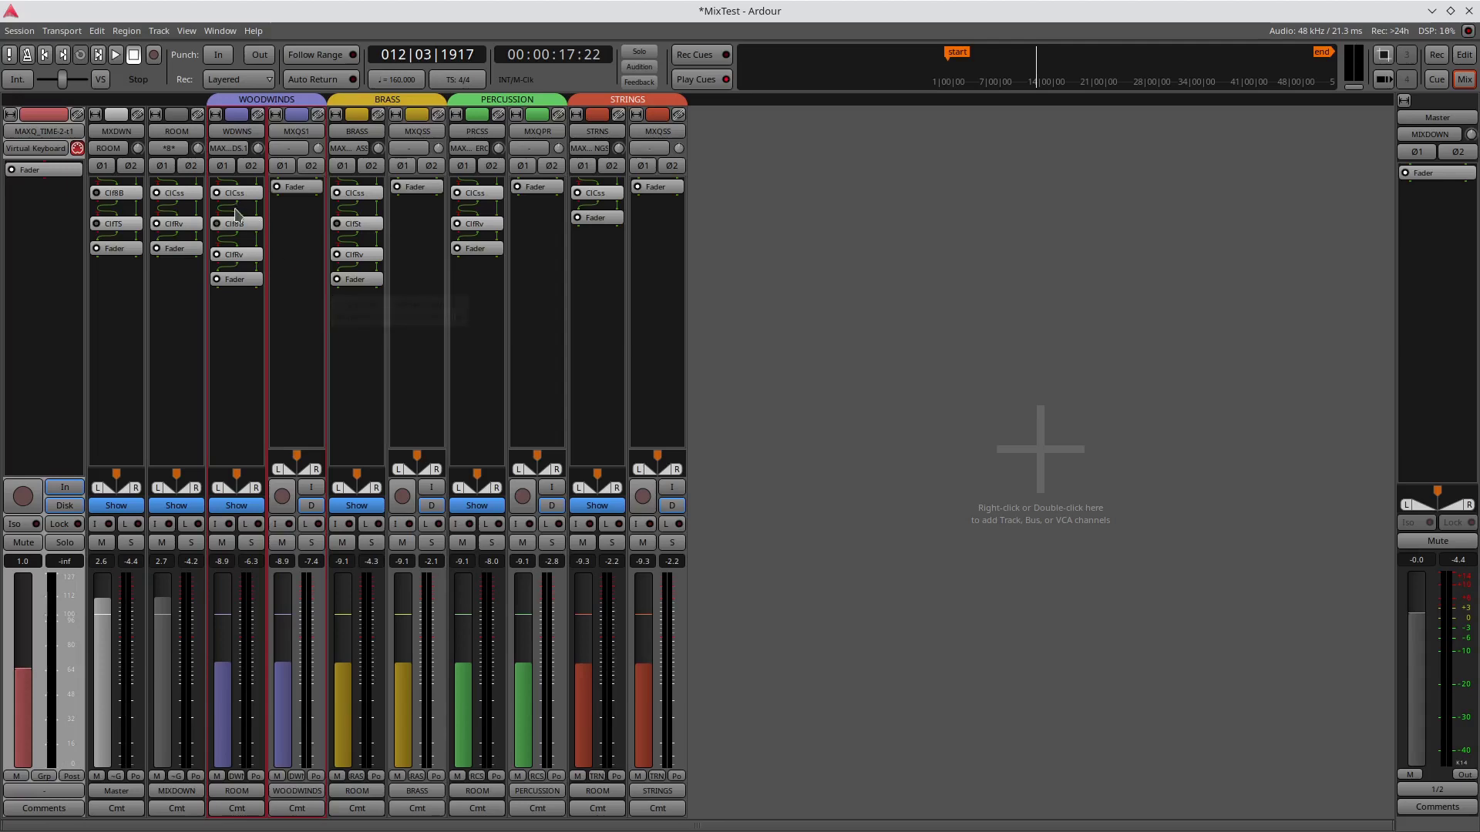
{"action": "double_click", "coordinate": [355, 223]}
{"action": "left_click_drag", "start_coordinate": [433, 18], "coordinate": [1111, 321]}
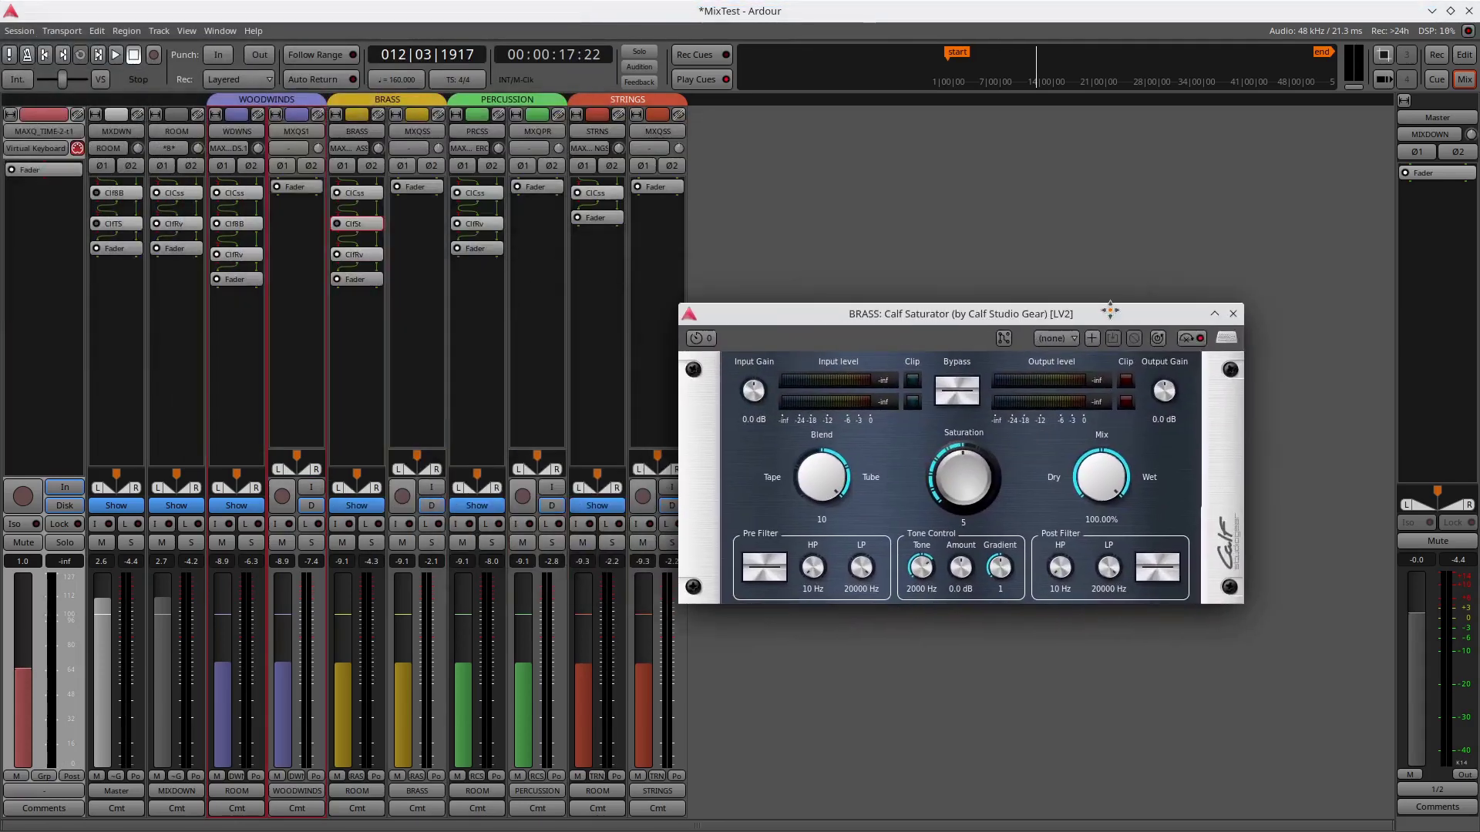
{"action": "left_click", "coordinate": [1233, 313]}
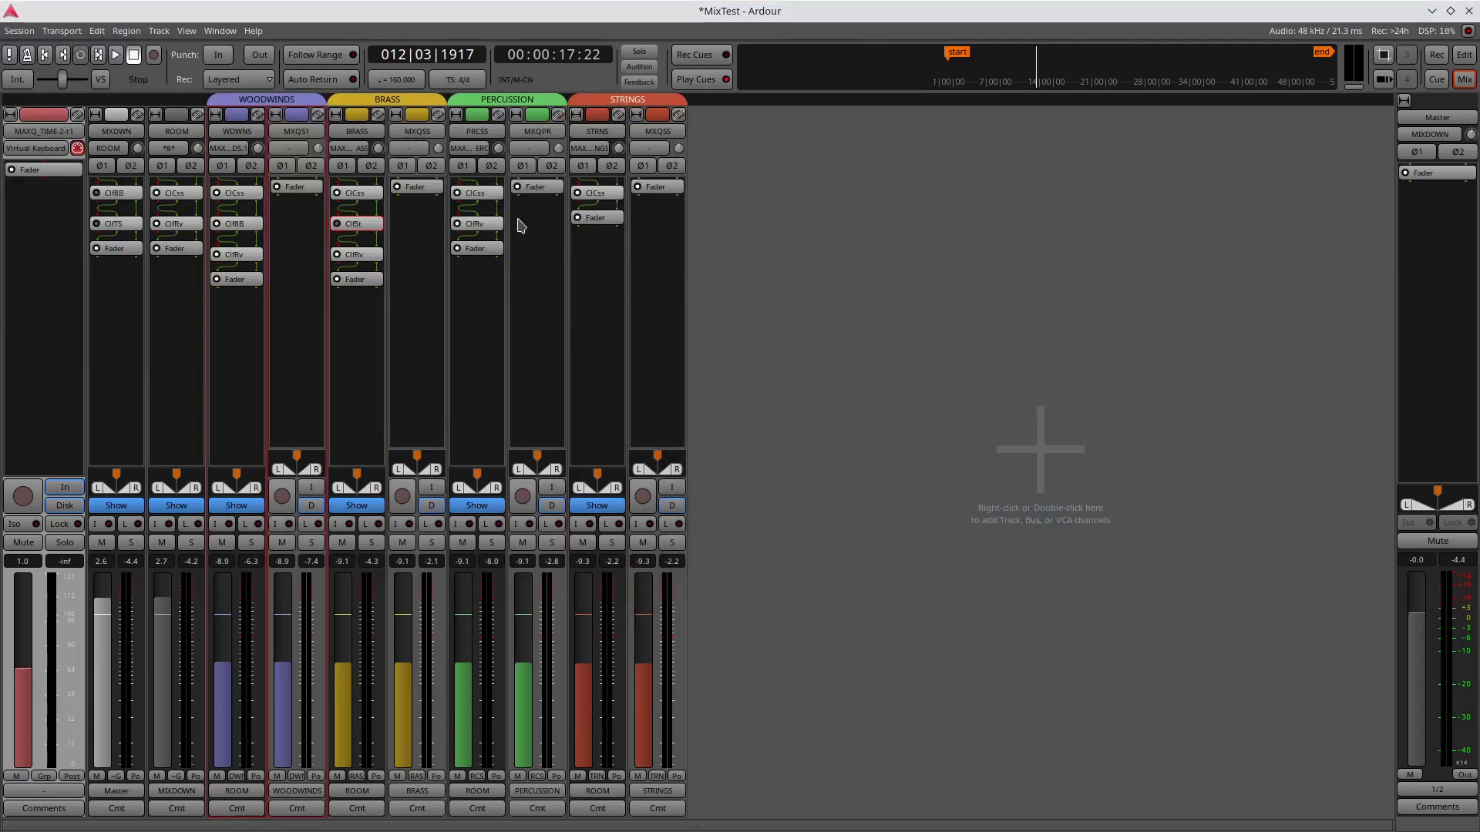
{"action": "double_click", "coordinate": [339, 228]}
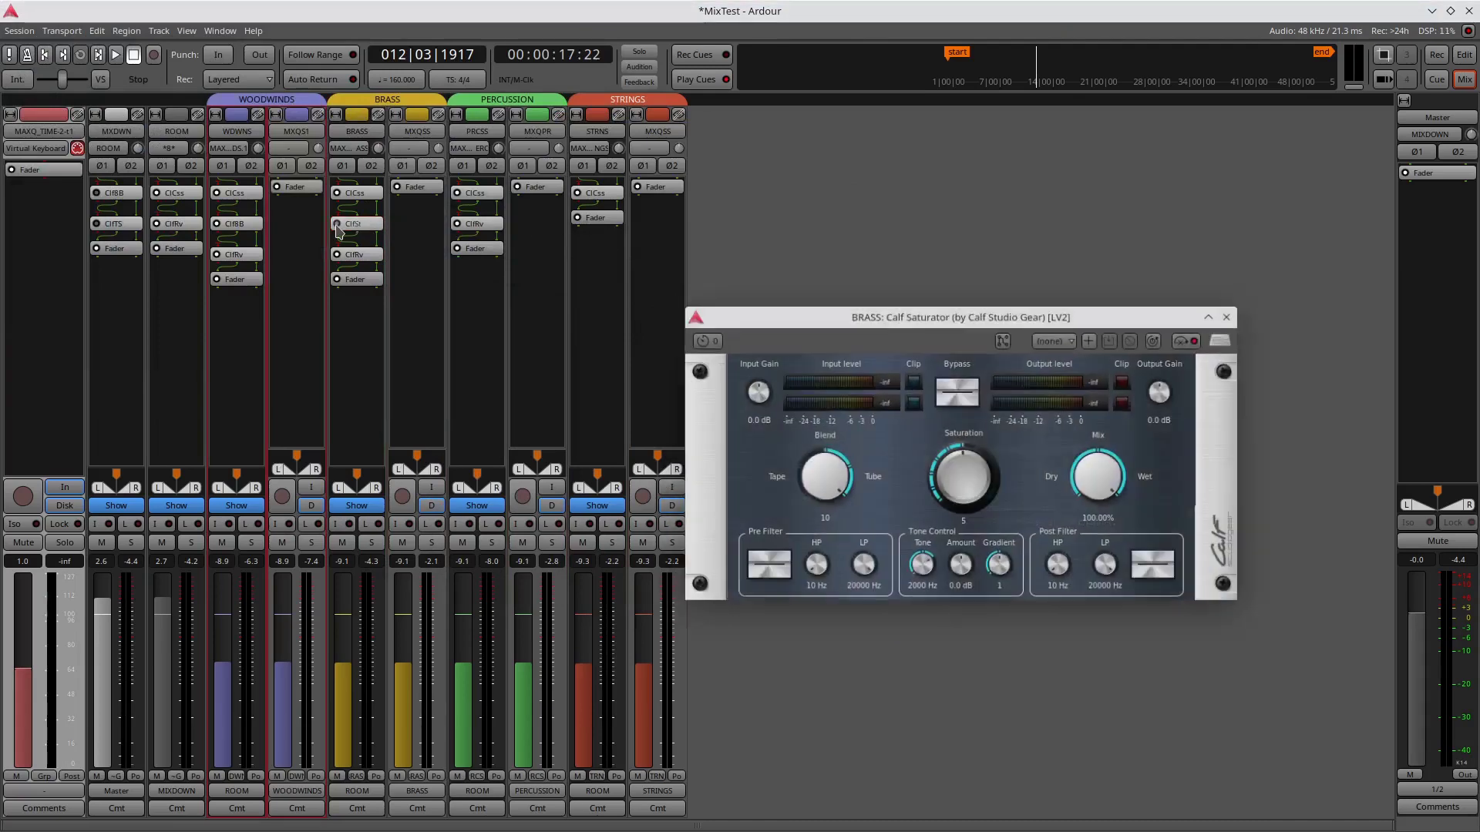
{"action": "left_click", "coordinate": [1234, 314]}
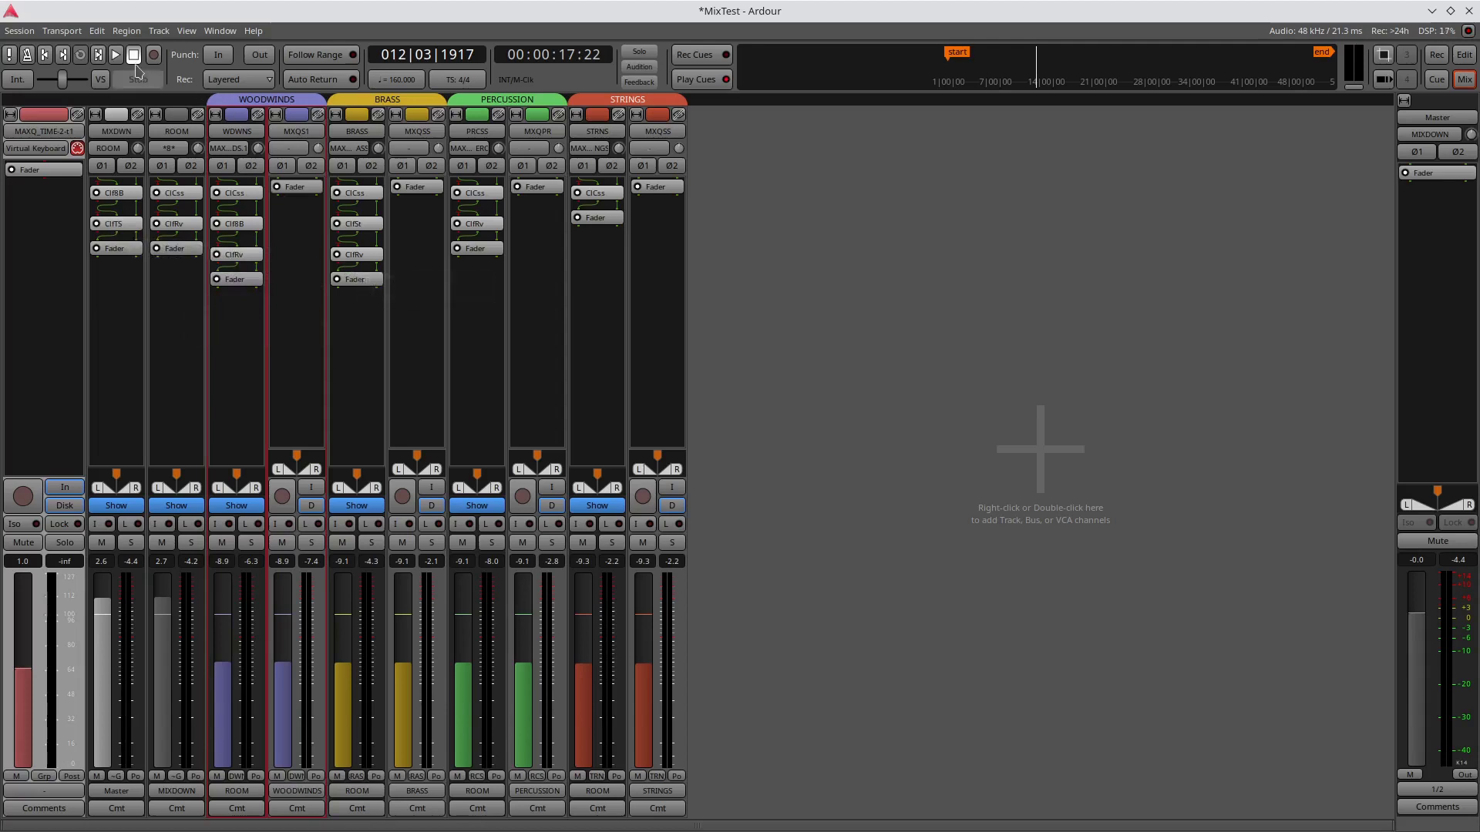
- Play the mix from the session start and stop at 00:00:25:29, bar 18
{"action": "left_click", "coordinate": [45, 54]}
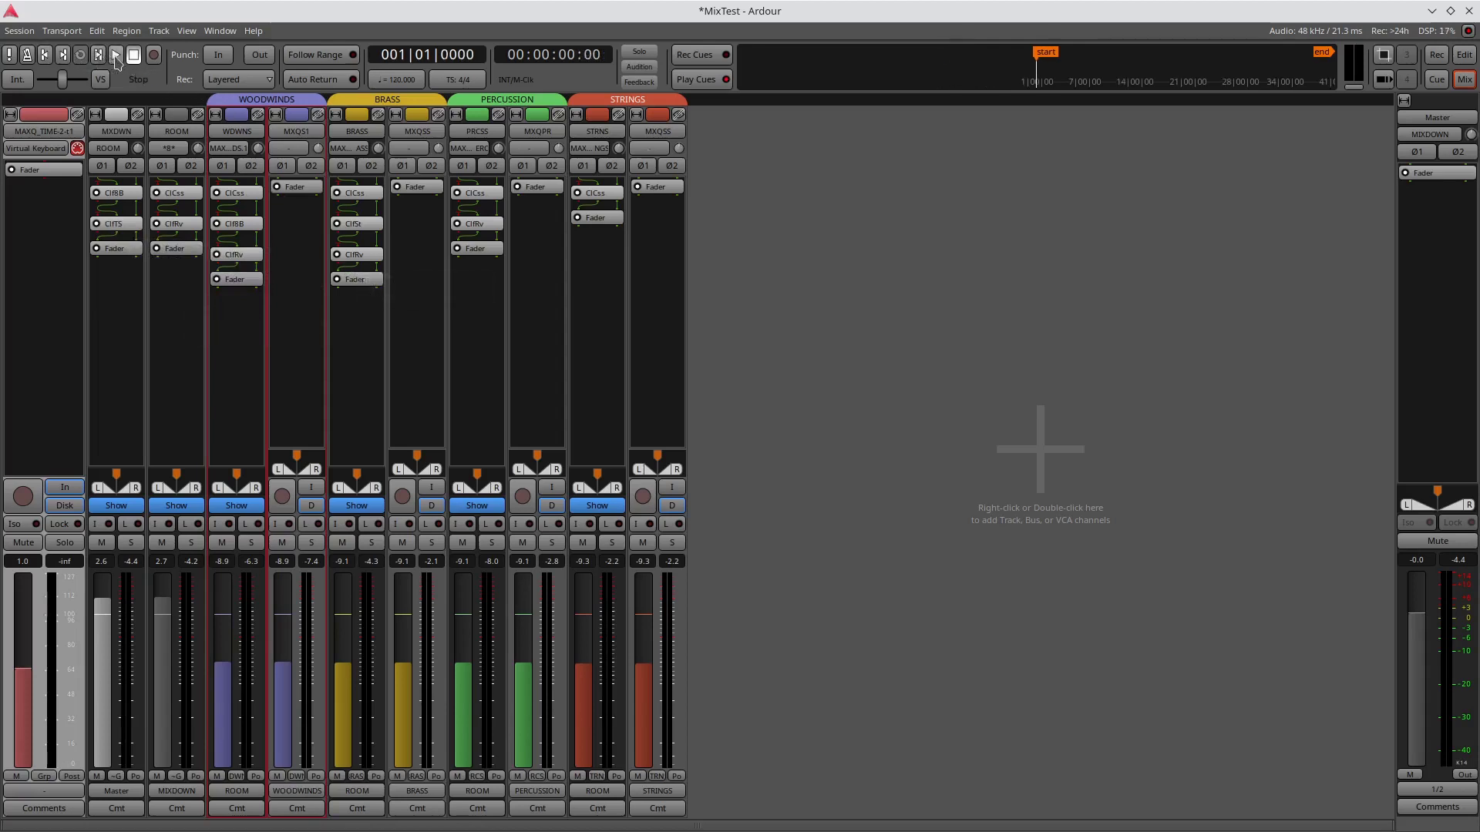
{"action": "left_click", "coordinate": [115, 54]}
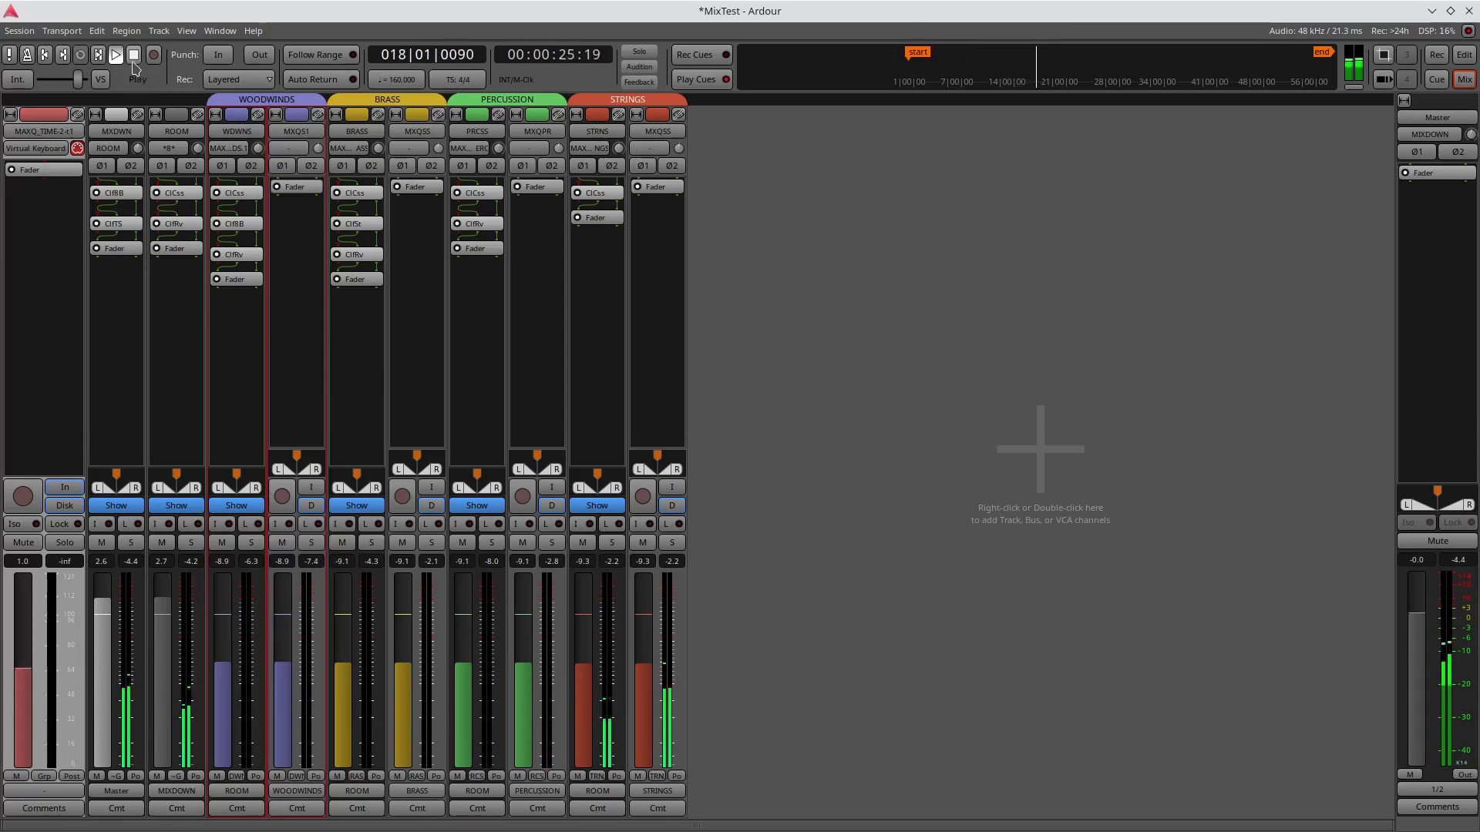
{"action": "left_click", "coordinate": [134, 56]}
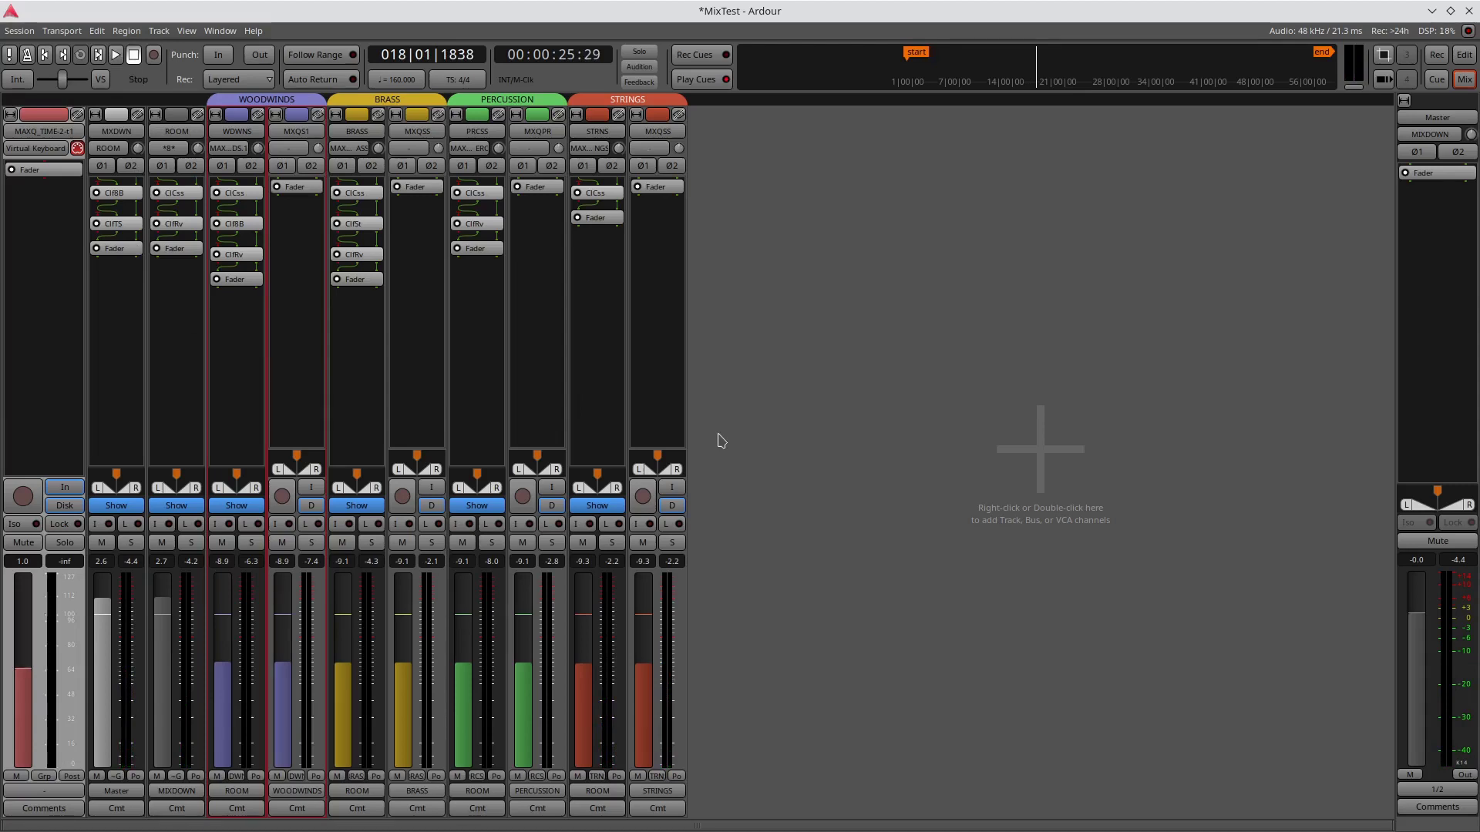
- Return to the editor timeline with the playhead at 00:00:00:00, bar 1
{"action": "left_click", "coordinate": [1464, 56]}
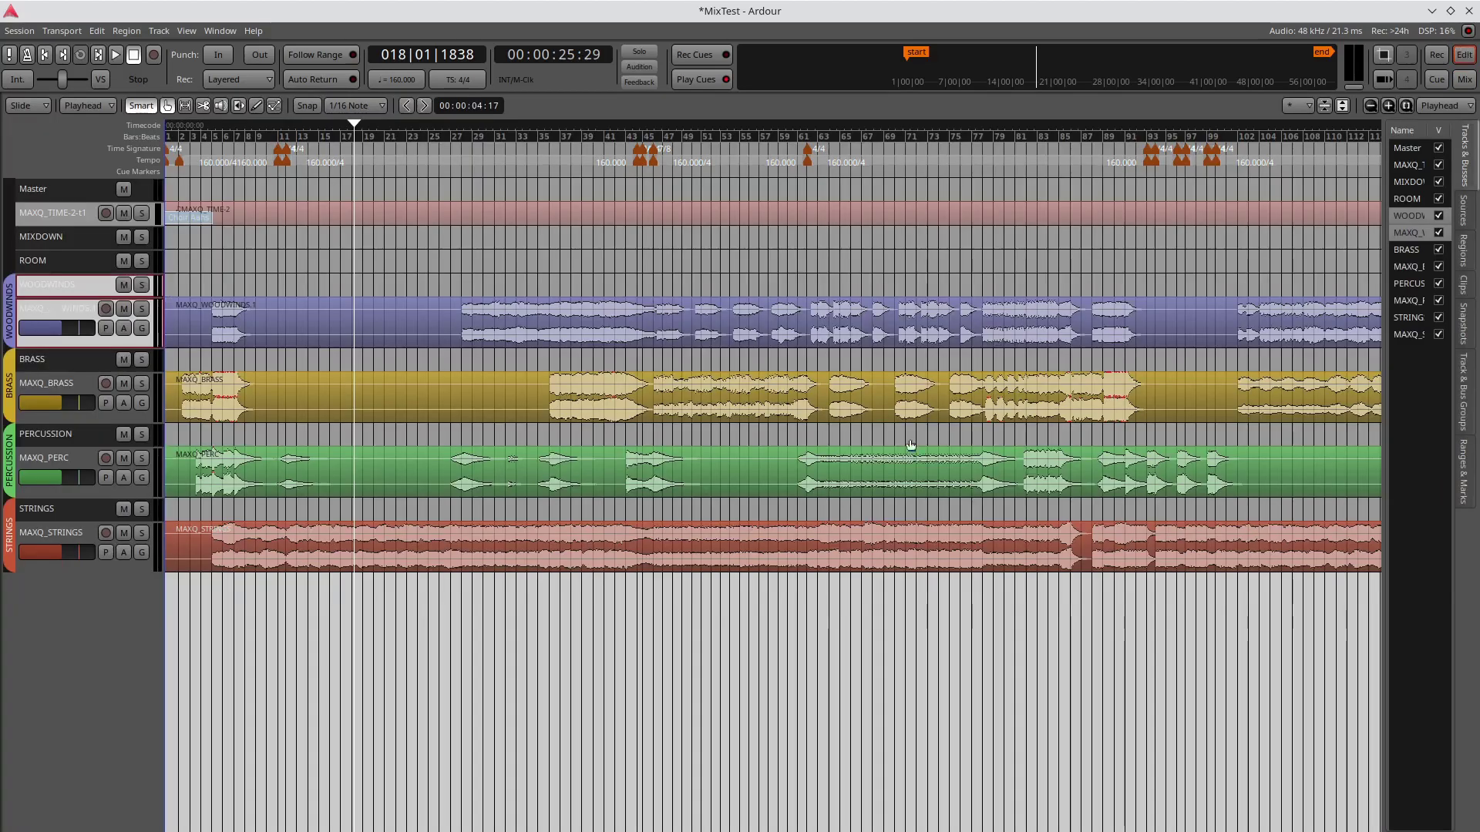
{"action": "key", "text": "Home"}
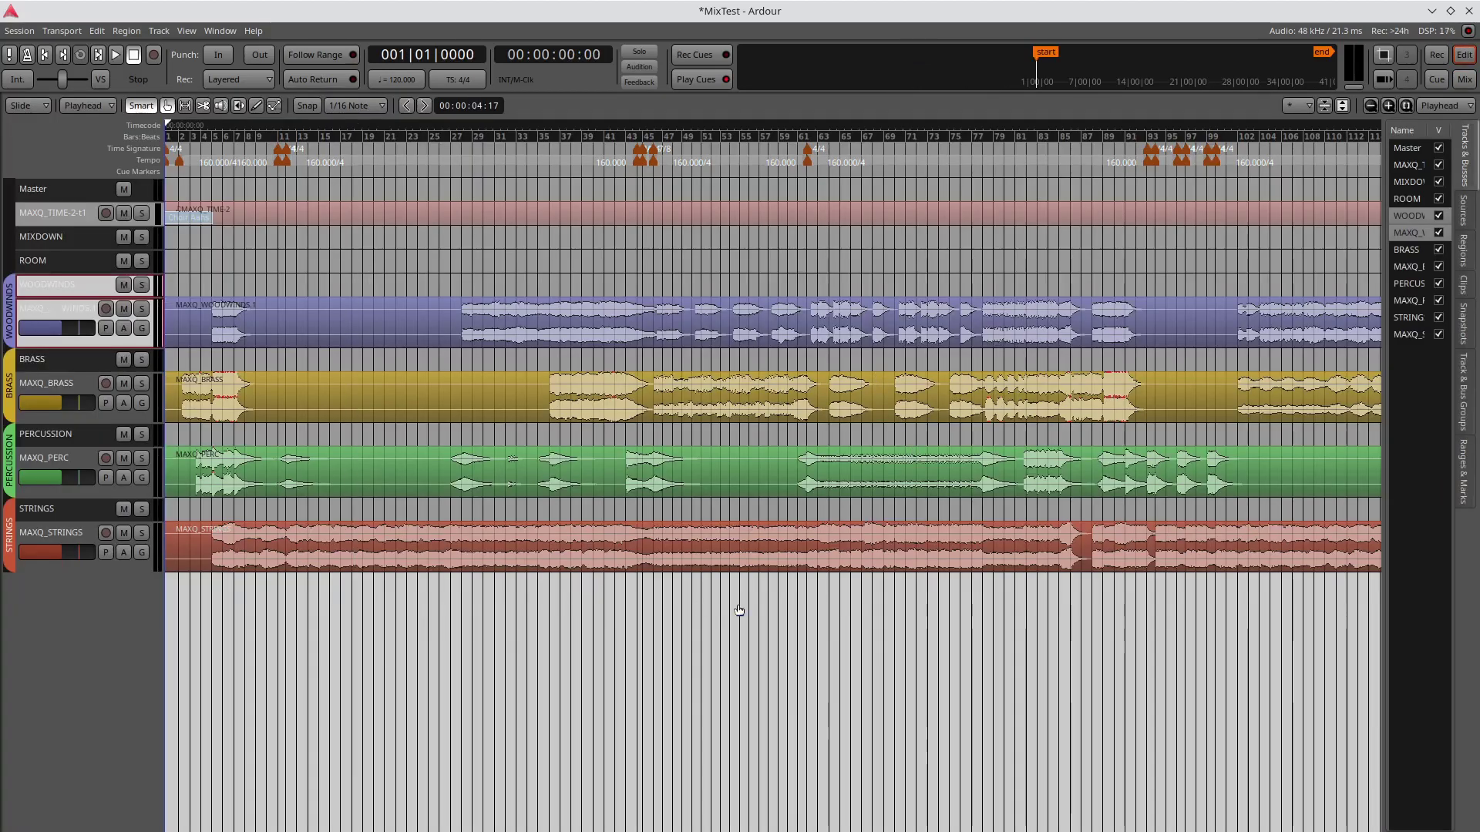